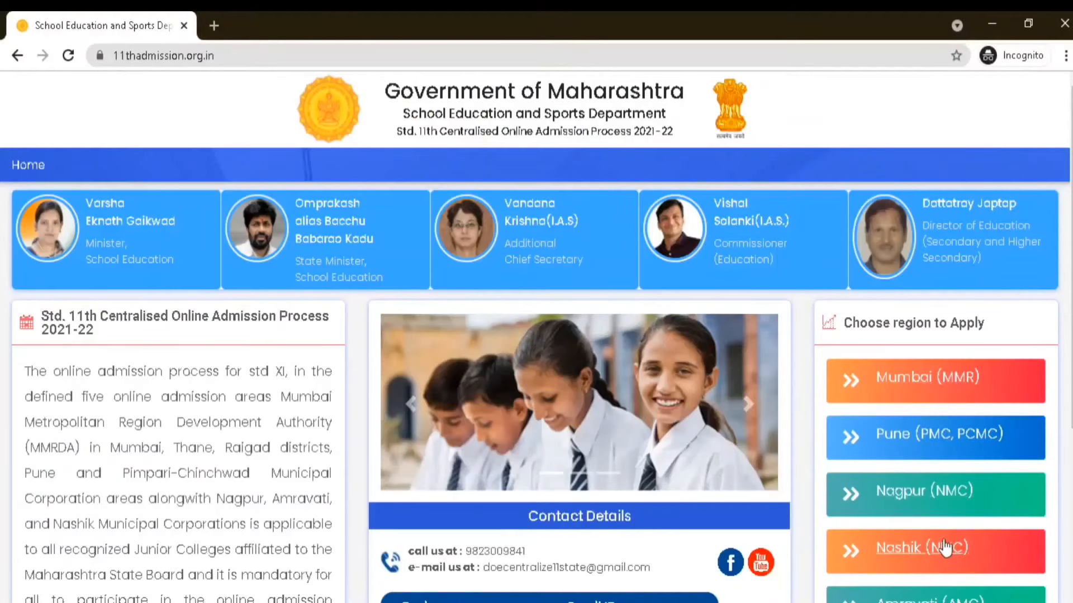
Choose the Pune (PMC, PCMC) admission region and open its student registration form
scroll(947, 540, down, 3)
scroll(942, 533, up, 5)
scroll(917, 414, down, 4)
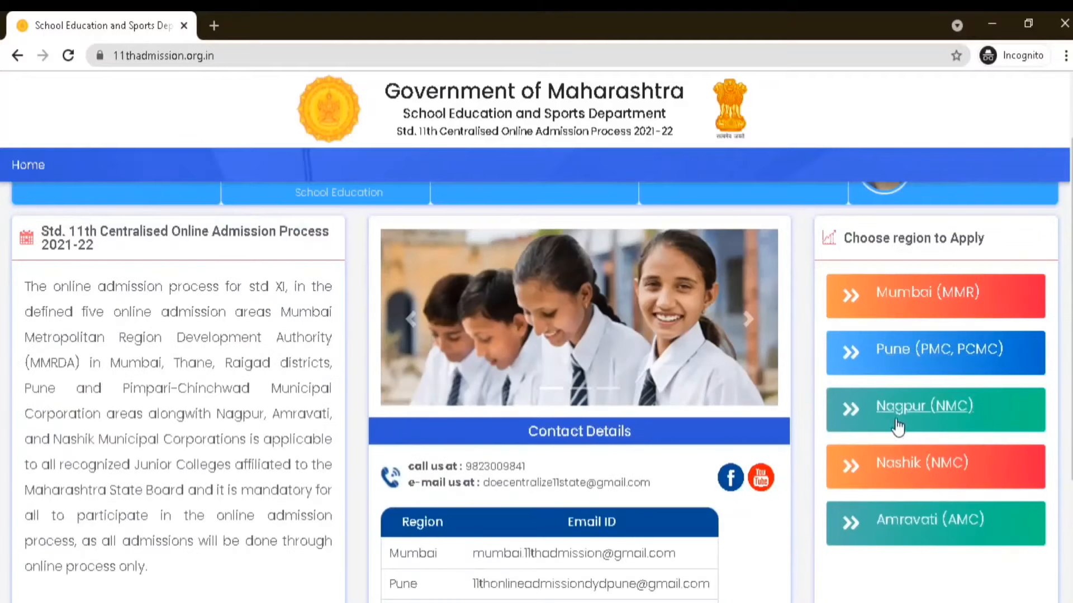
click(908, 368)
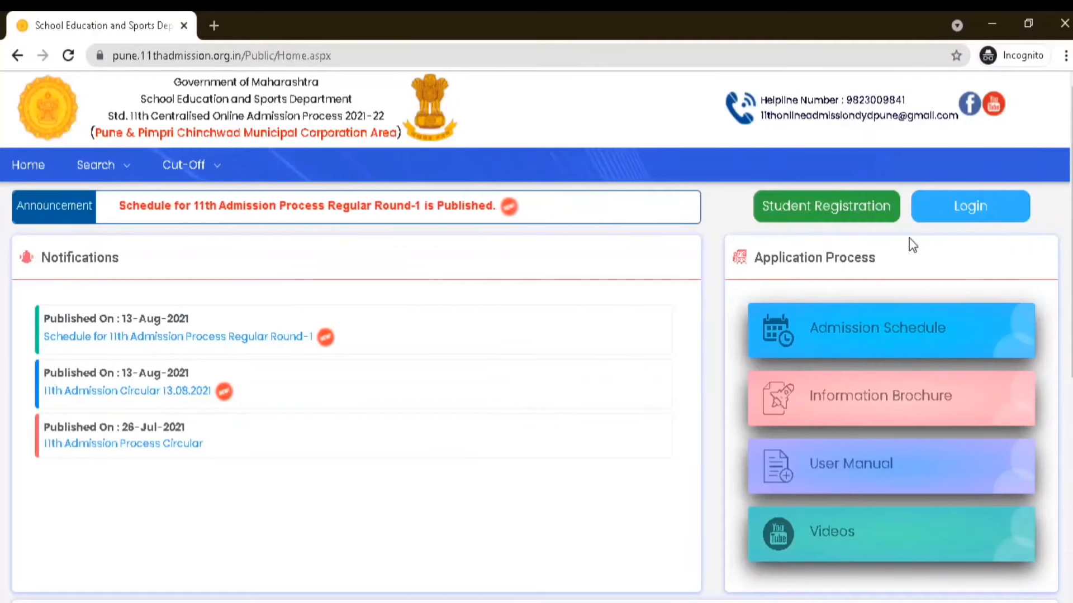
click(859, 213)
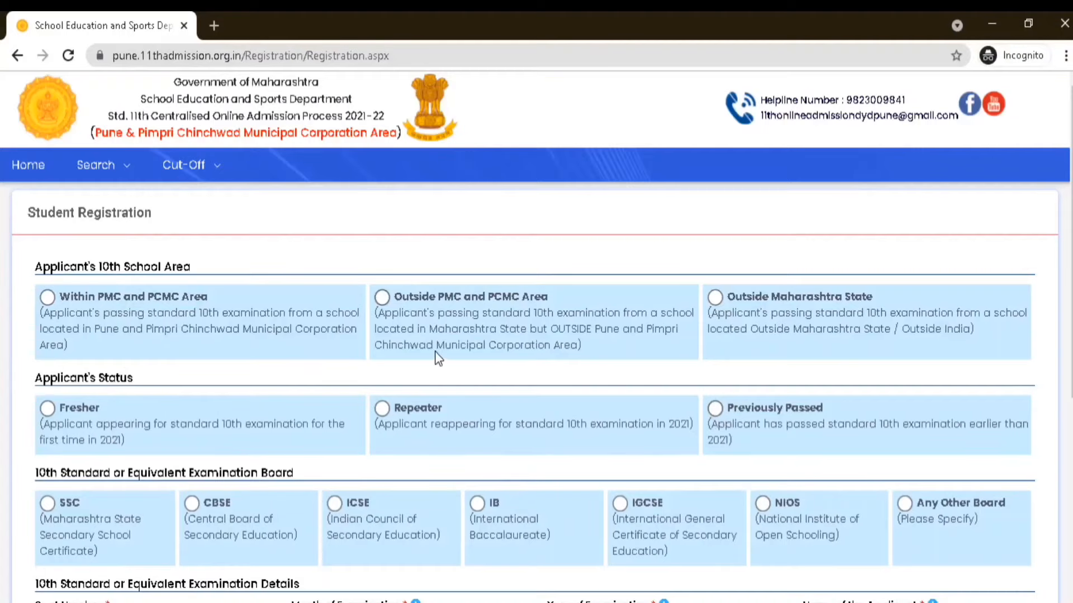
Set the applicant's 10th school area to Within PMC and PCMC Area, status to Fresher, and examination board to SSC
scroll(434, 350, down, 2)
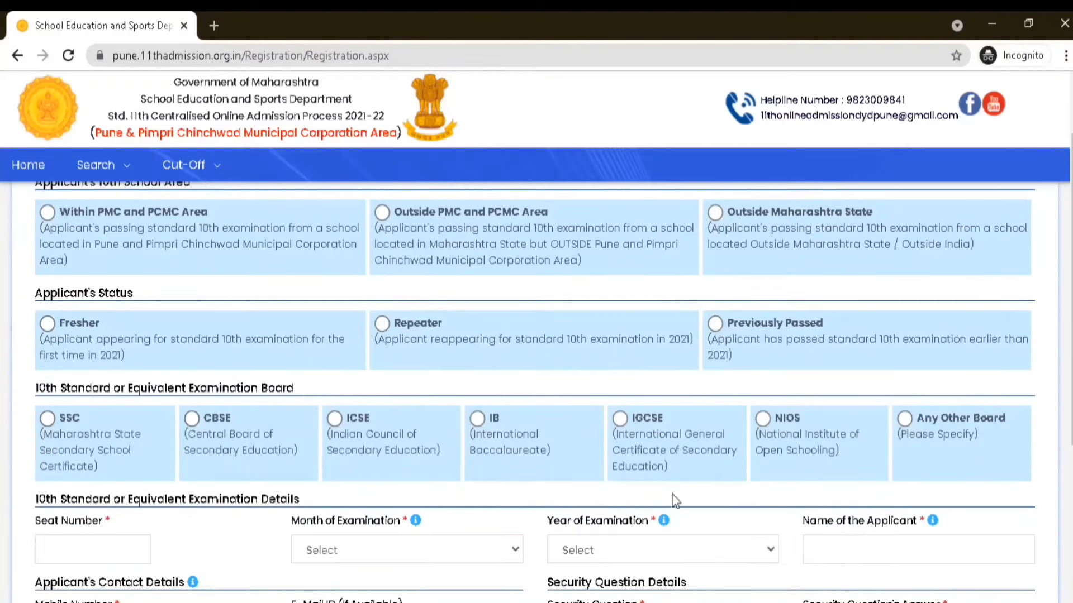
scroll(435, 422, down, 3)
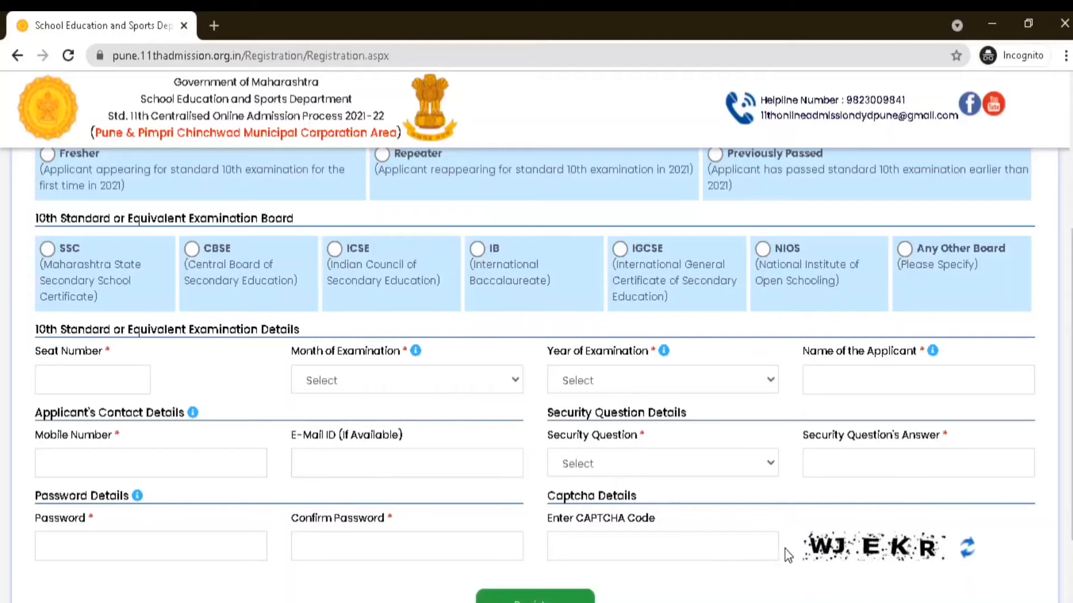
scroll(203, 382, up, 5)
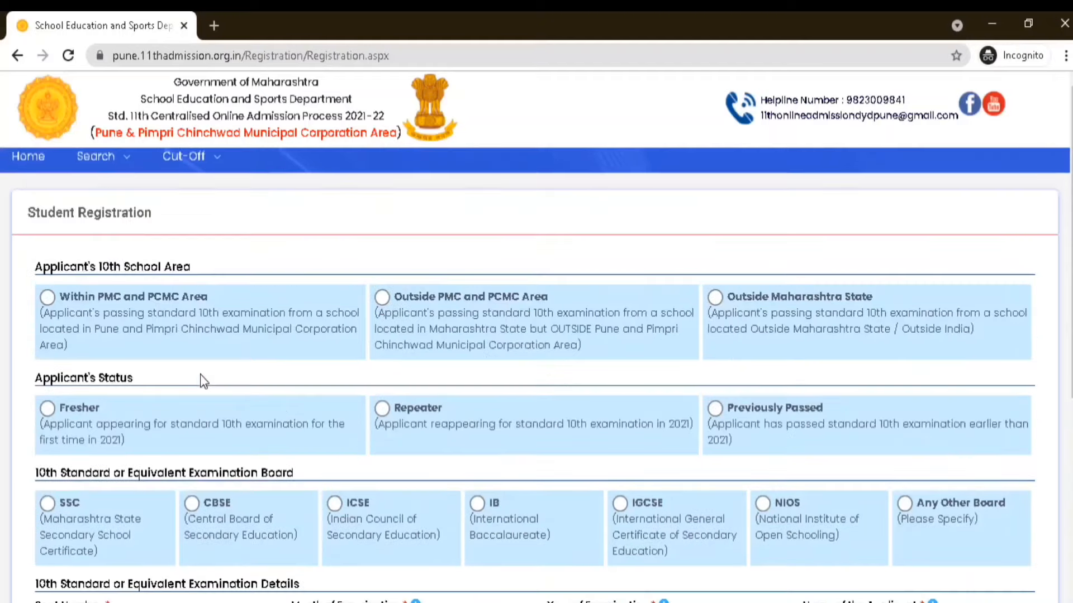
click(48, 298)
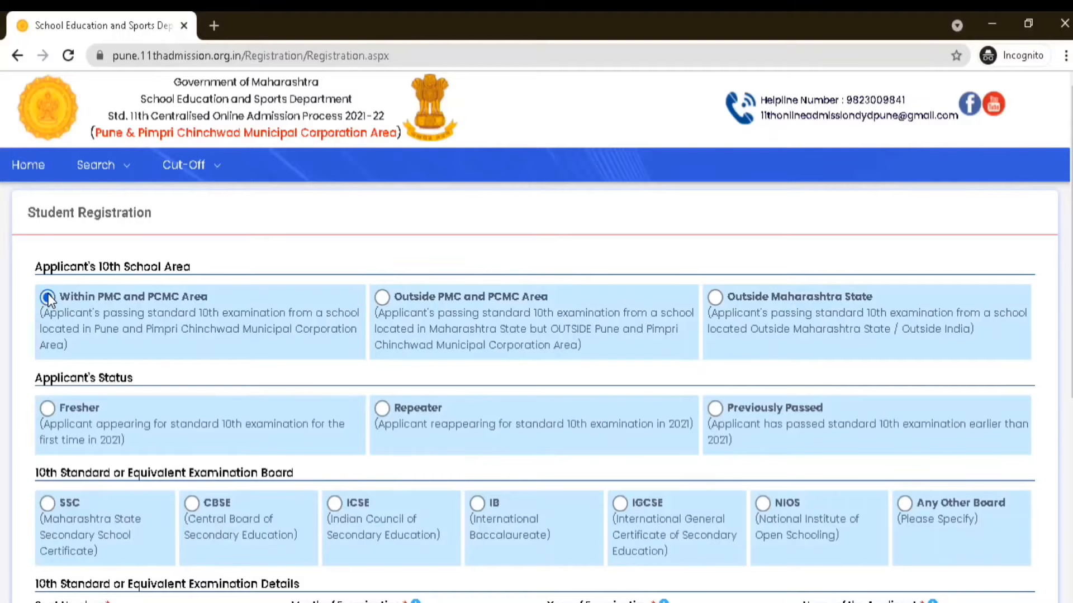
click(48, 409)
scroll(112, 503, down, 1)
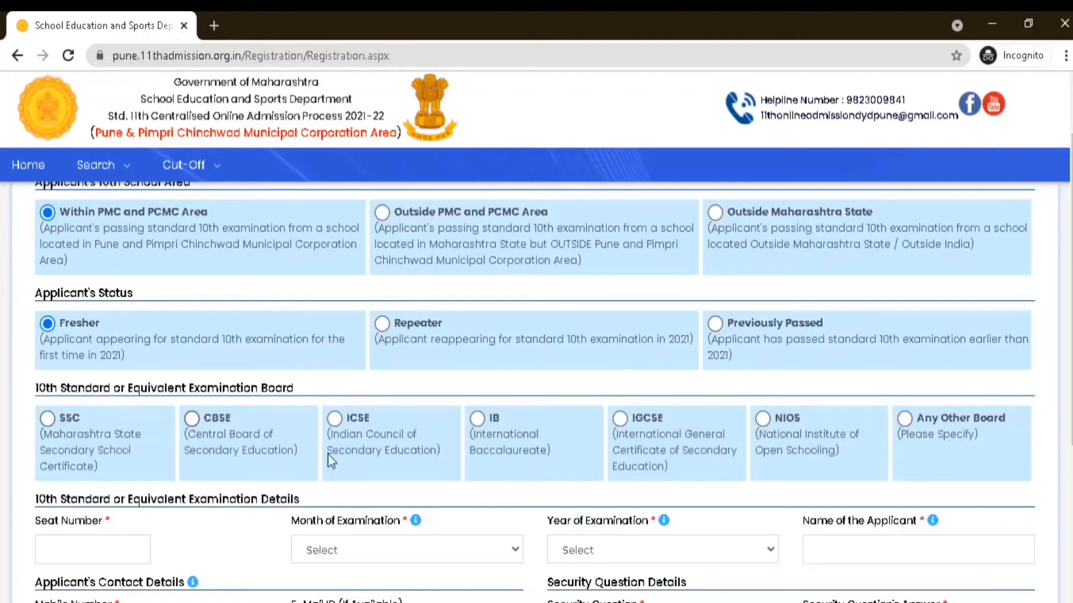
click(47, 419)
scroll(84, 425, down, 1)
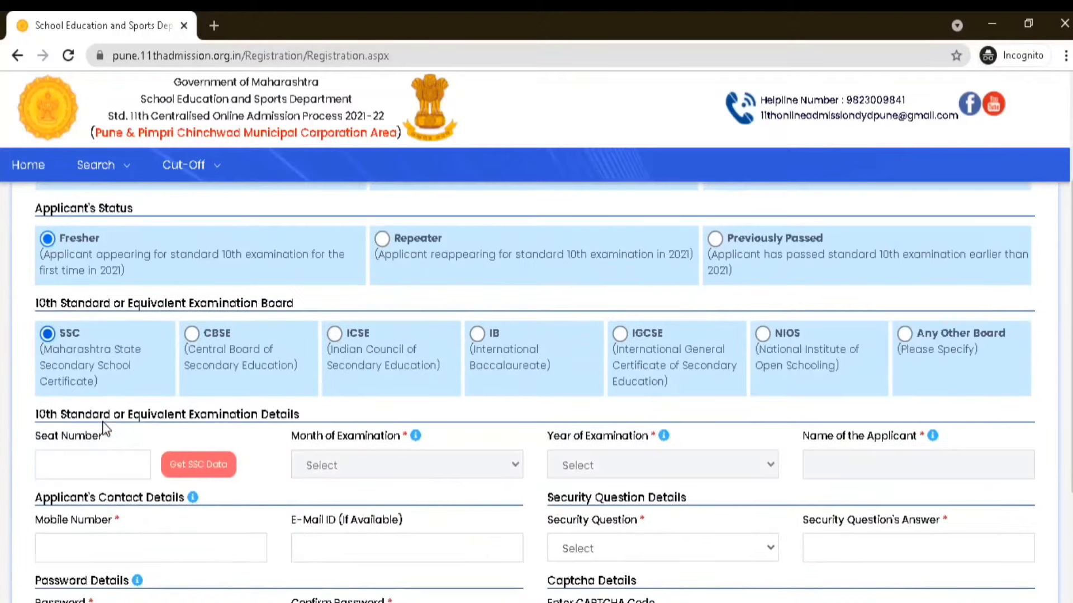
Enter the applicant's seat number, fetch the SSC data, and confirm the retrieved details as correct
click(115, 467)
text(A00000)
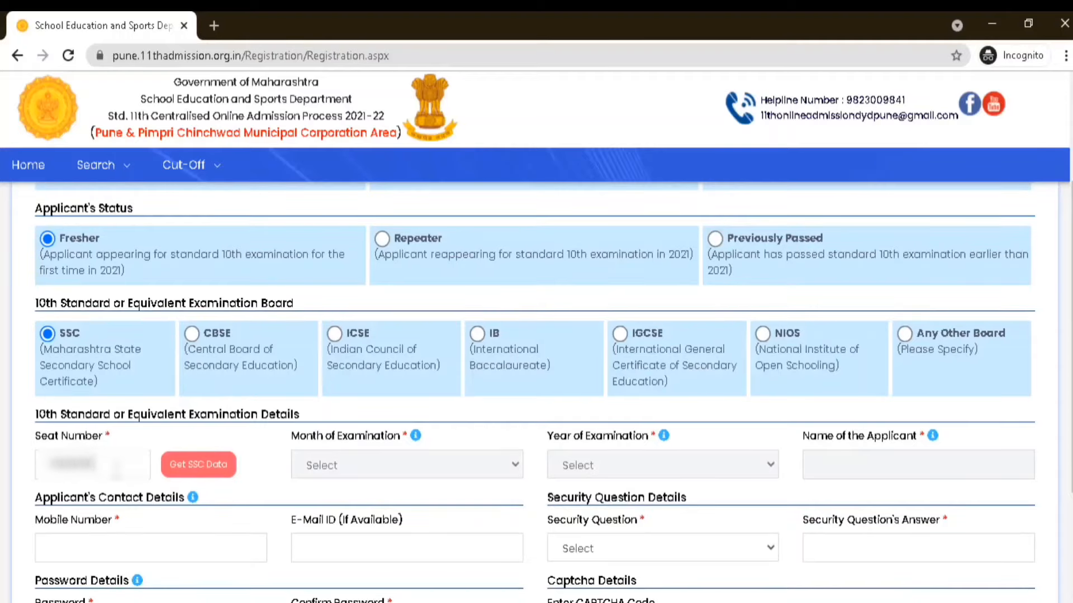
click(196, 468)
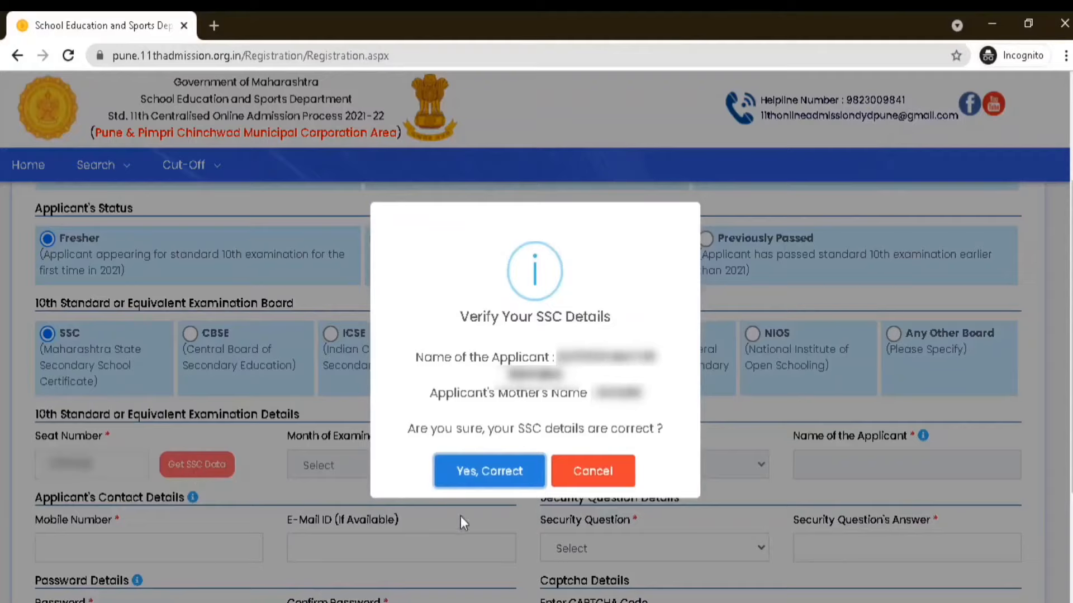
click(497, 483)
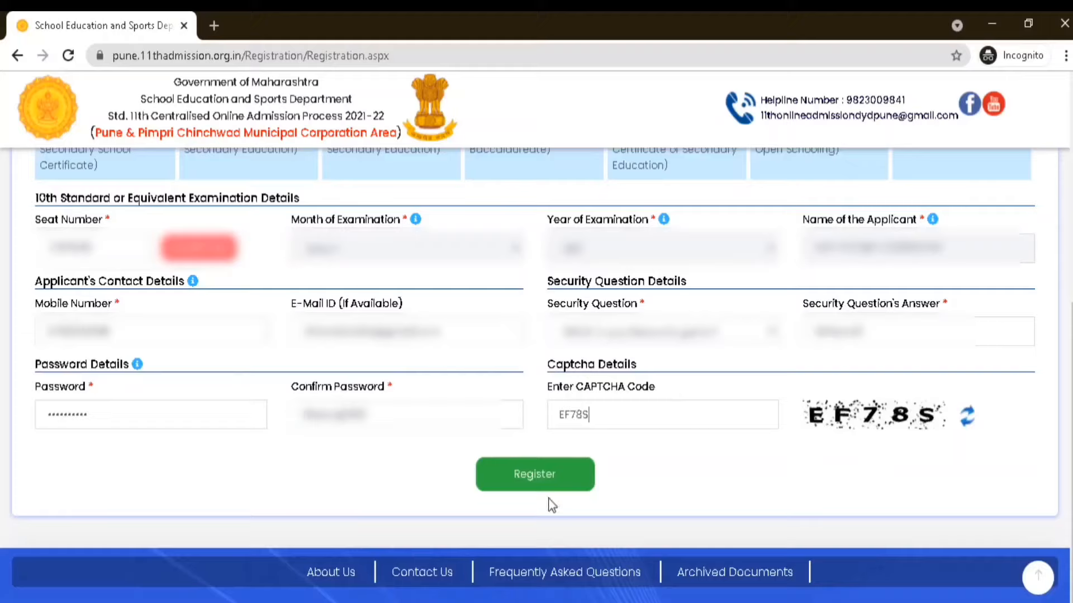
Try to submit the registration form and review the available security questions
click(534, 480)
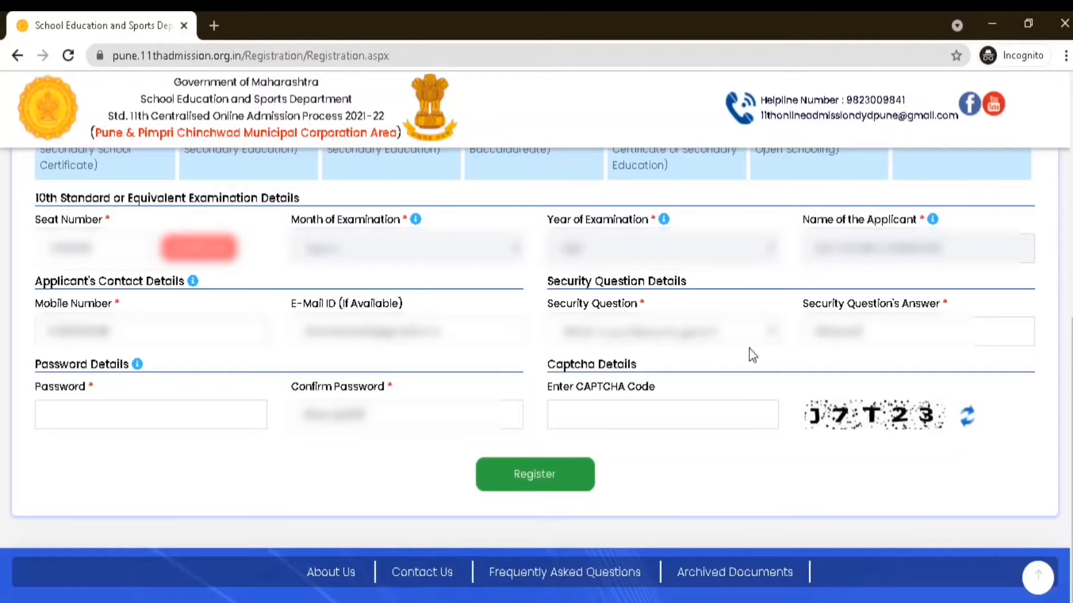
click(770, 335)
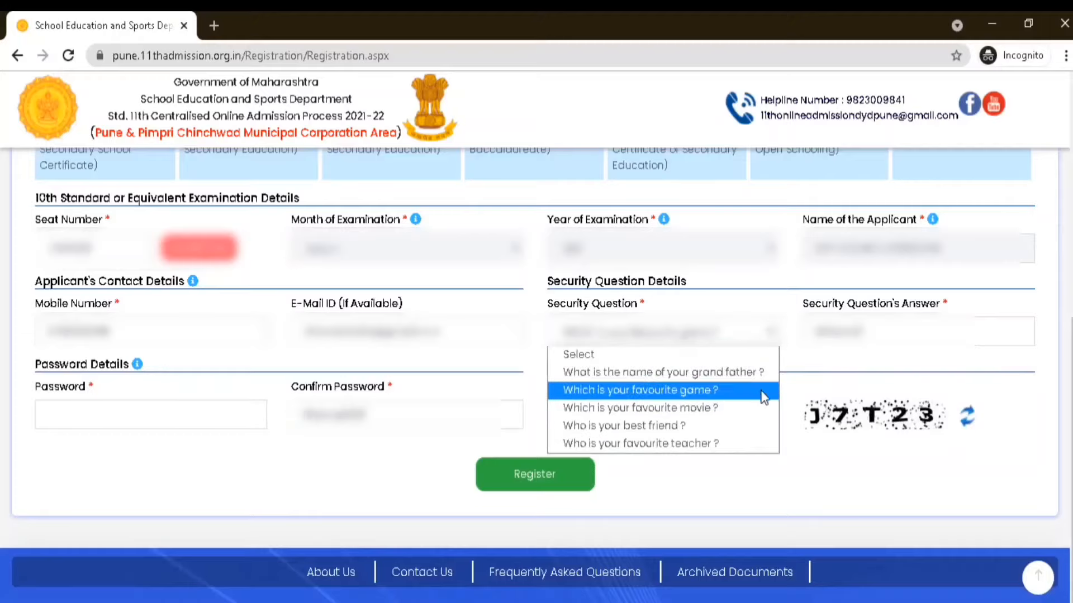
click(782, 313)
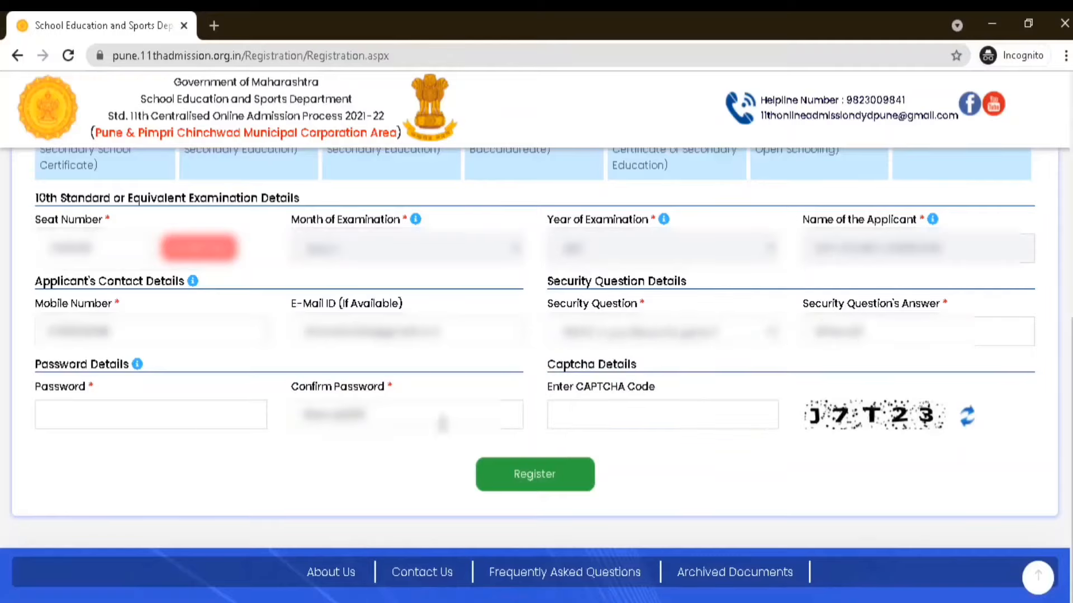
Enter the account password and the displayed CAPTCHA code again, and submit the student registration
click(210, 418)
text(••••••••••)
click(732, 408)
text(J7T23)
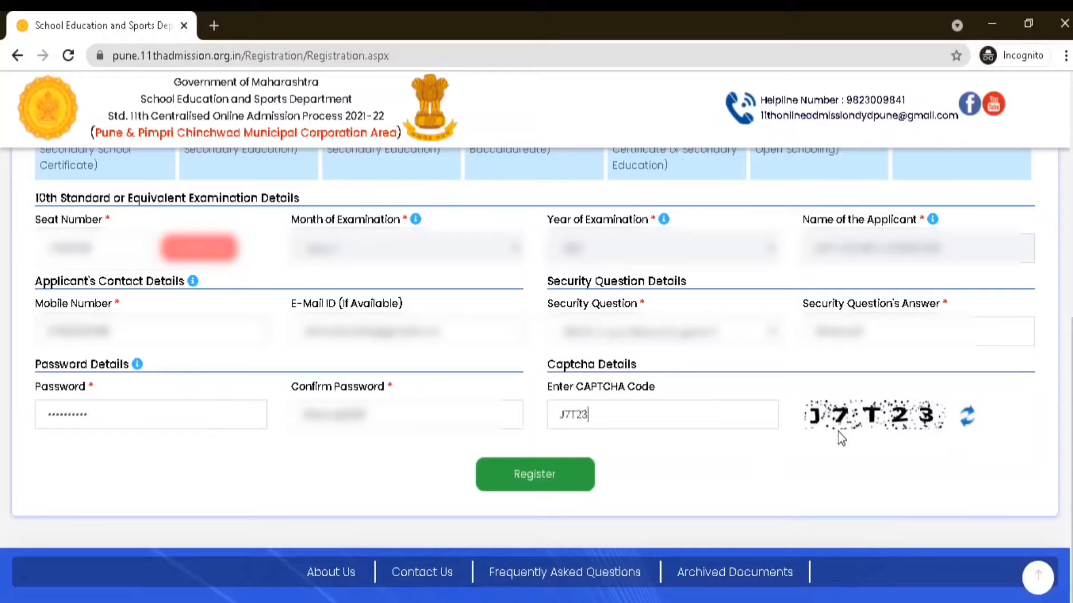
click(533, 489)
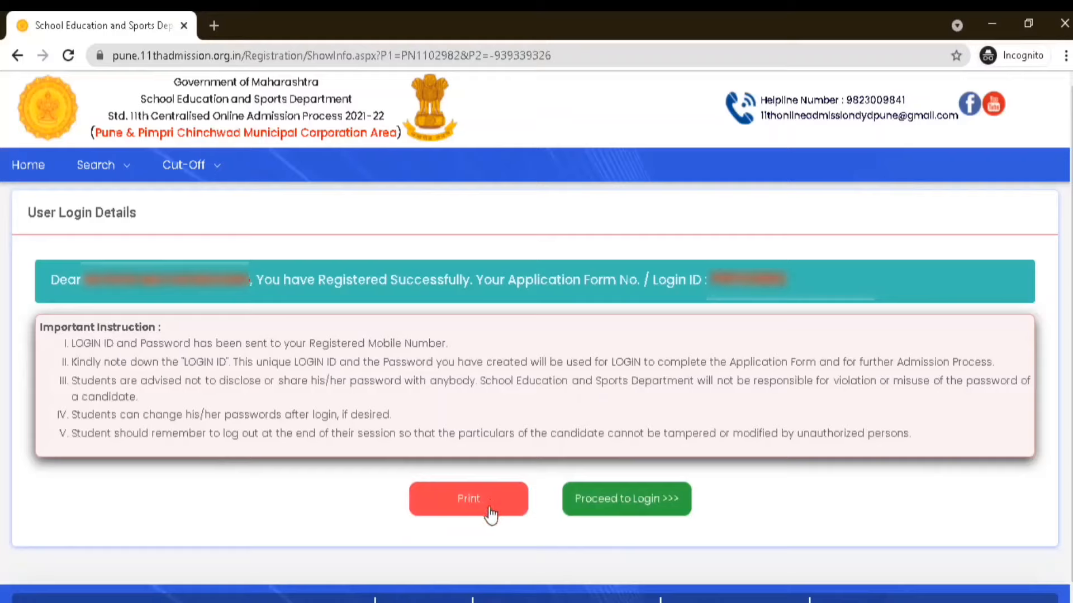
Proceed to the login page and enter the applicant's login ID
click(641, 506)
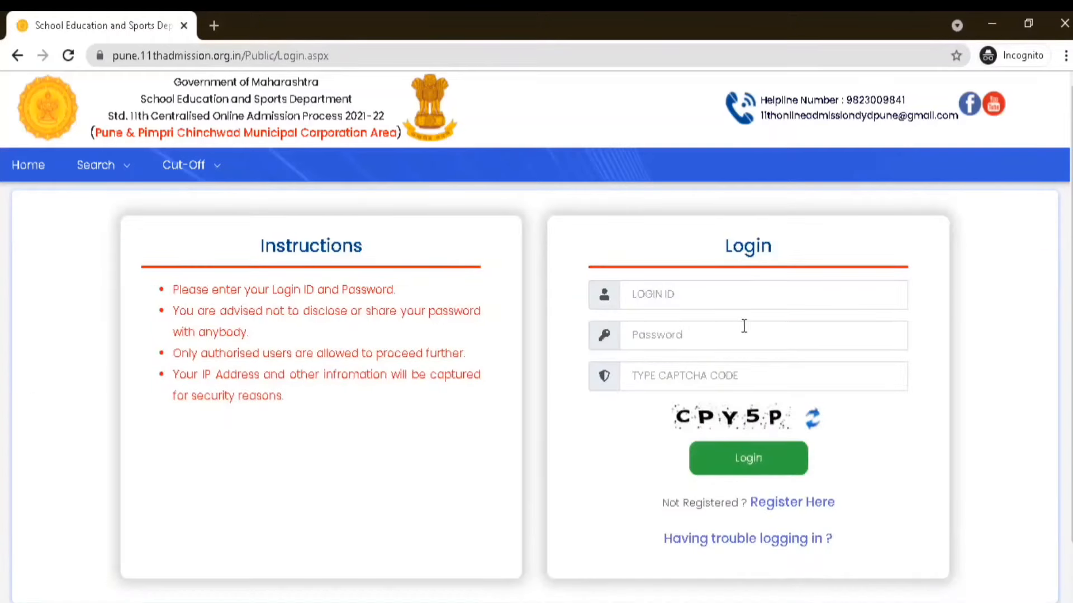
click(731, 291)
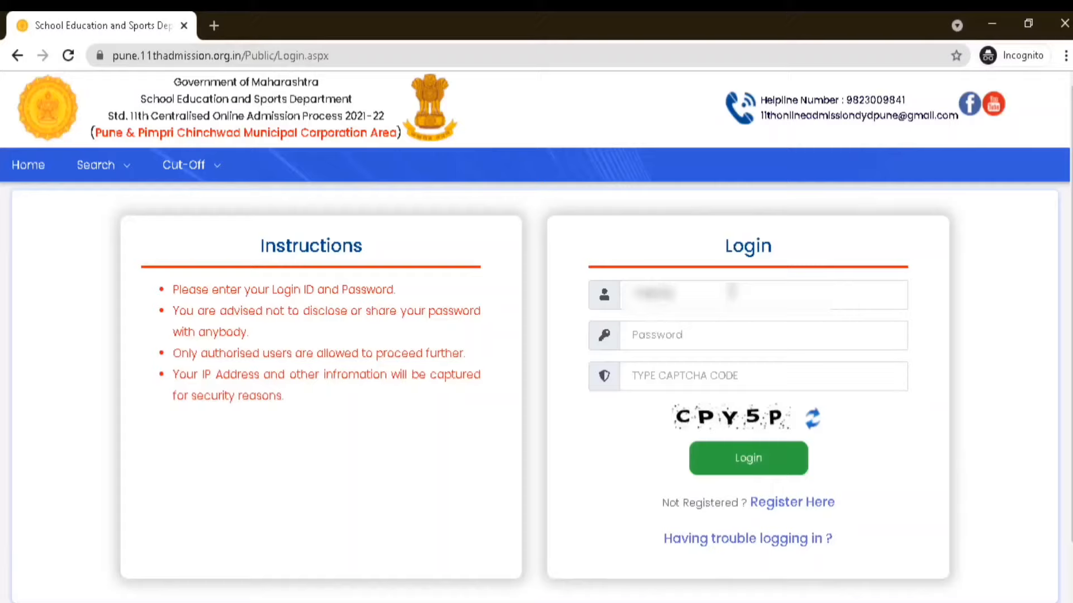
Enter the account password and the displayed CAPTCHA code, and log in to the student account
click(751, 331)
text(12)
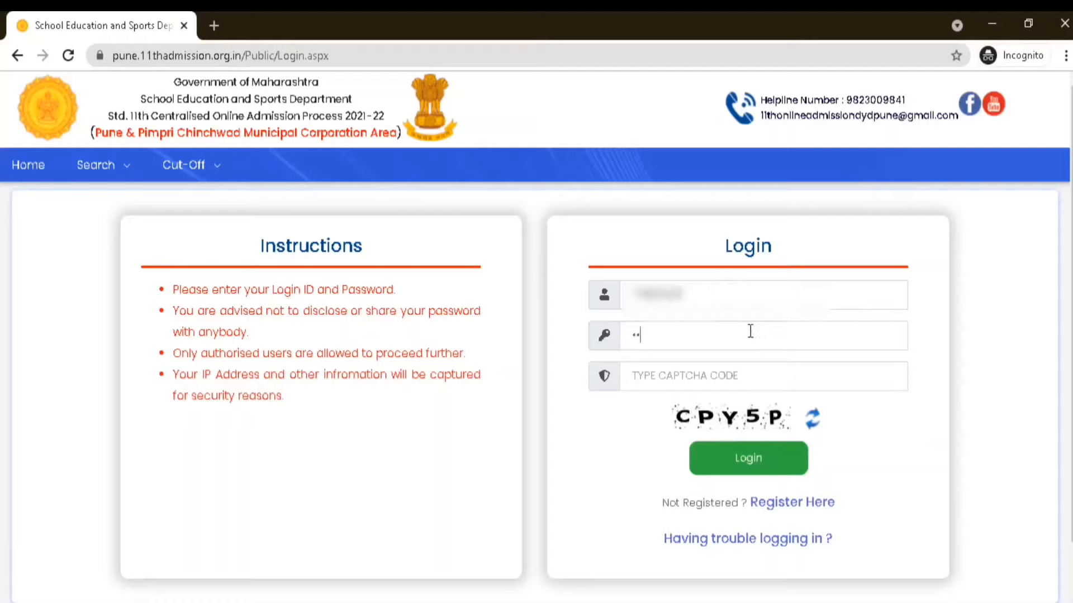
text(34567890)
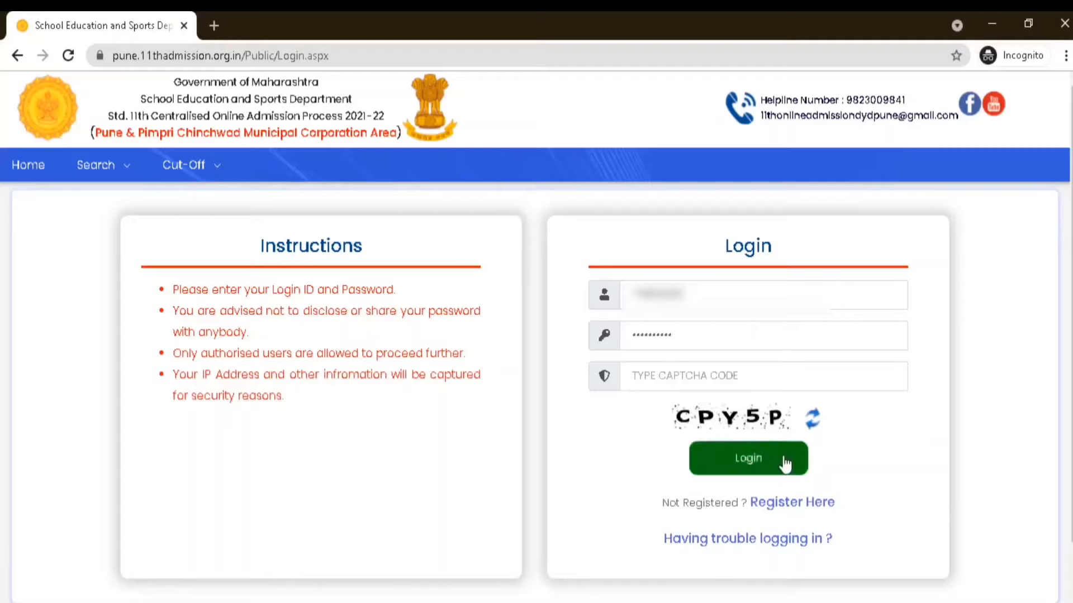
click(739, 375)
text(CPY5P)
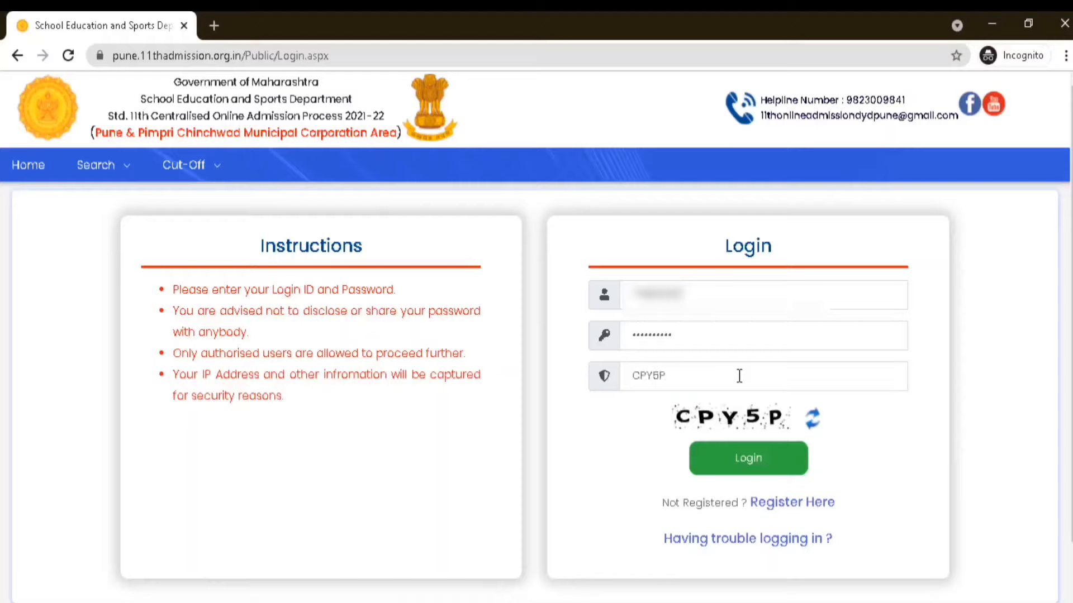
click(786, 472)
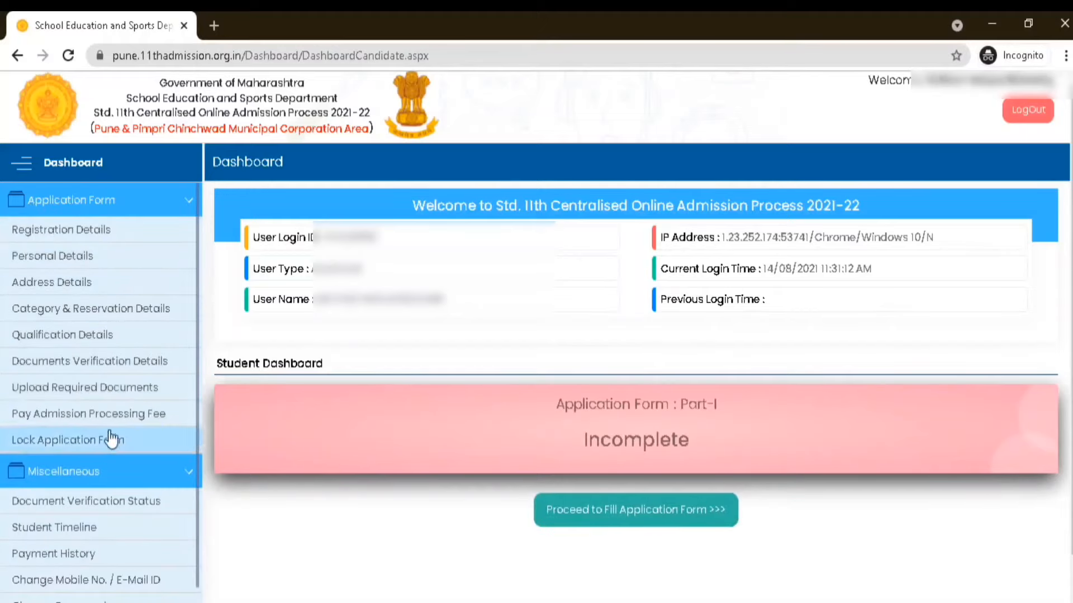
Proceed to fill the application form, dismiss the in-house quota information, and save the Personal Details page
scroll(135, 422, down, 1)
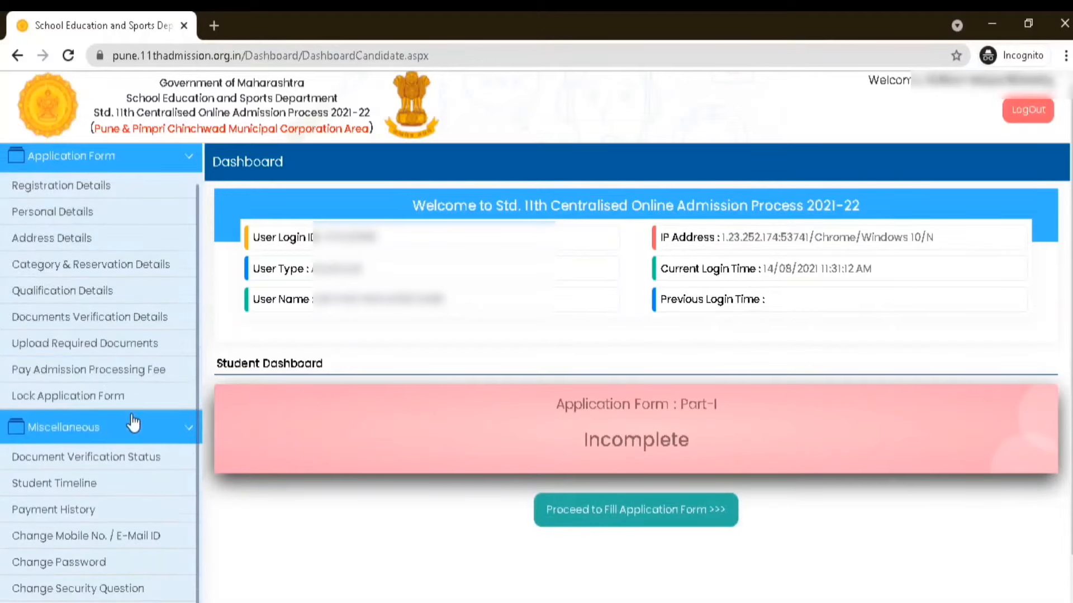
scroll(134, 426, up, 1)
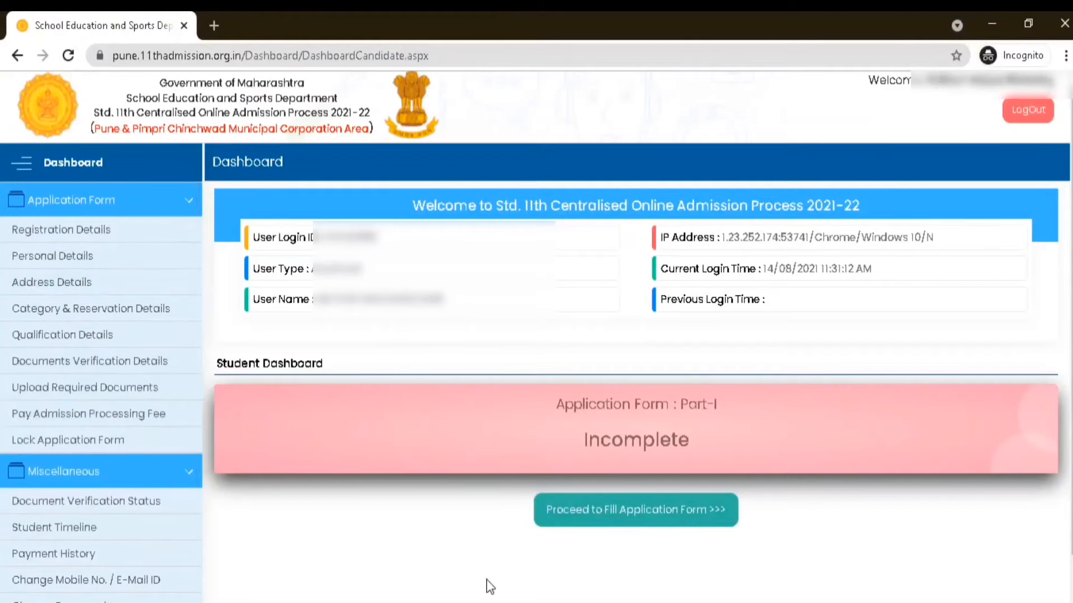
click(642, 518)
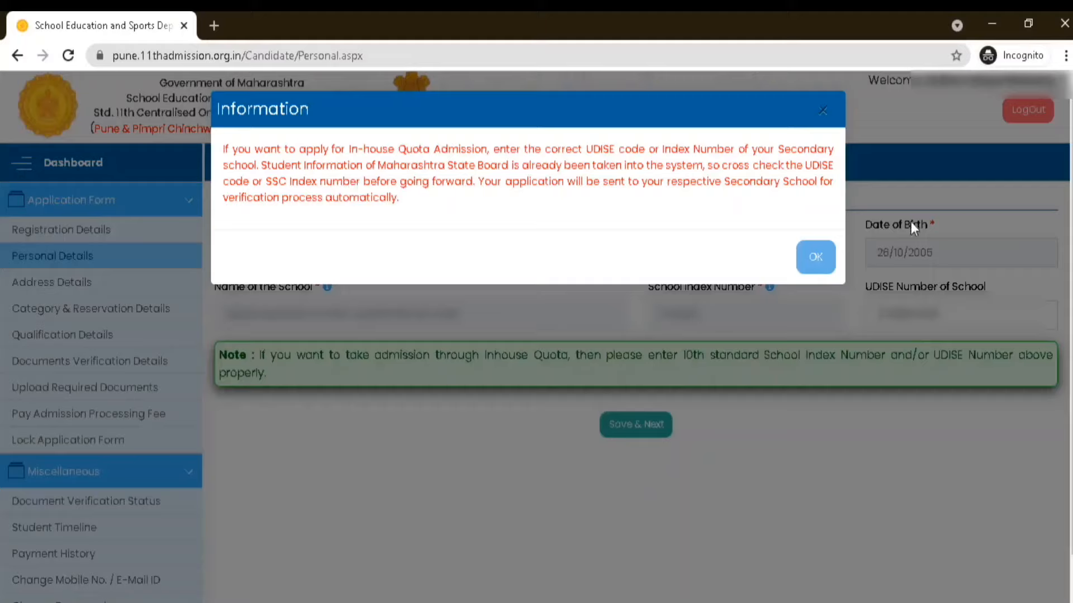
click(816, 272)
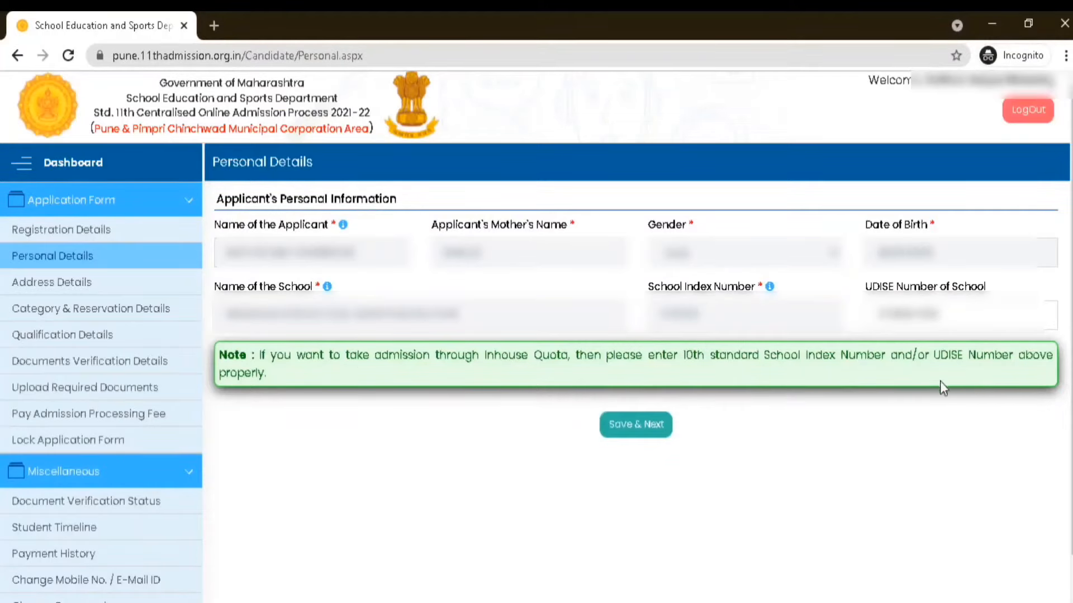
click(638, 433)
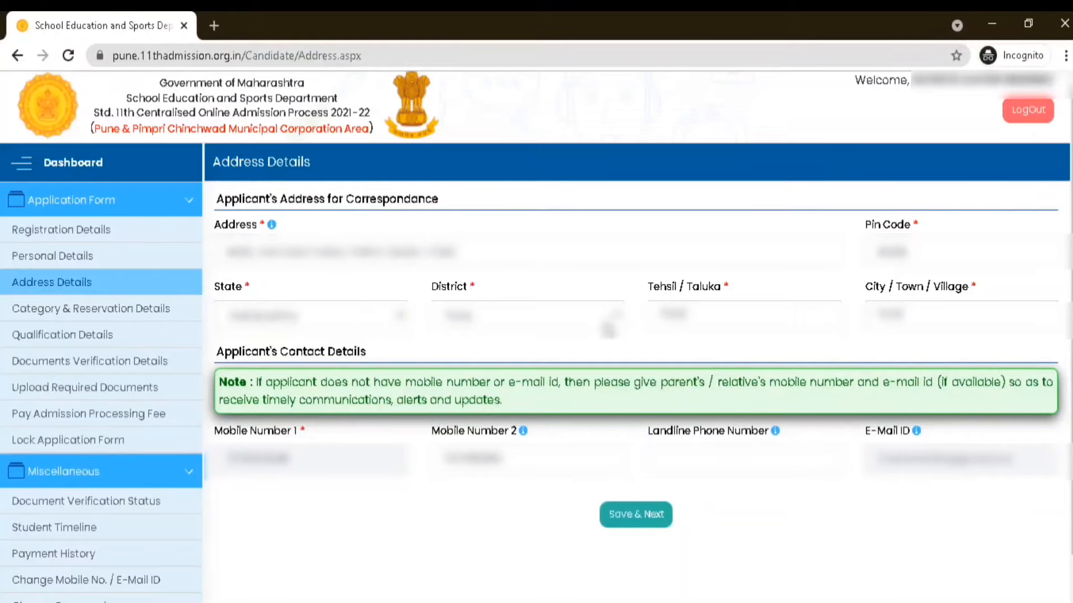
Select the applicant's district in the correspondence address and save the Address Details page
click(617, 321)
scroll(615, 436, down, 1)
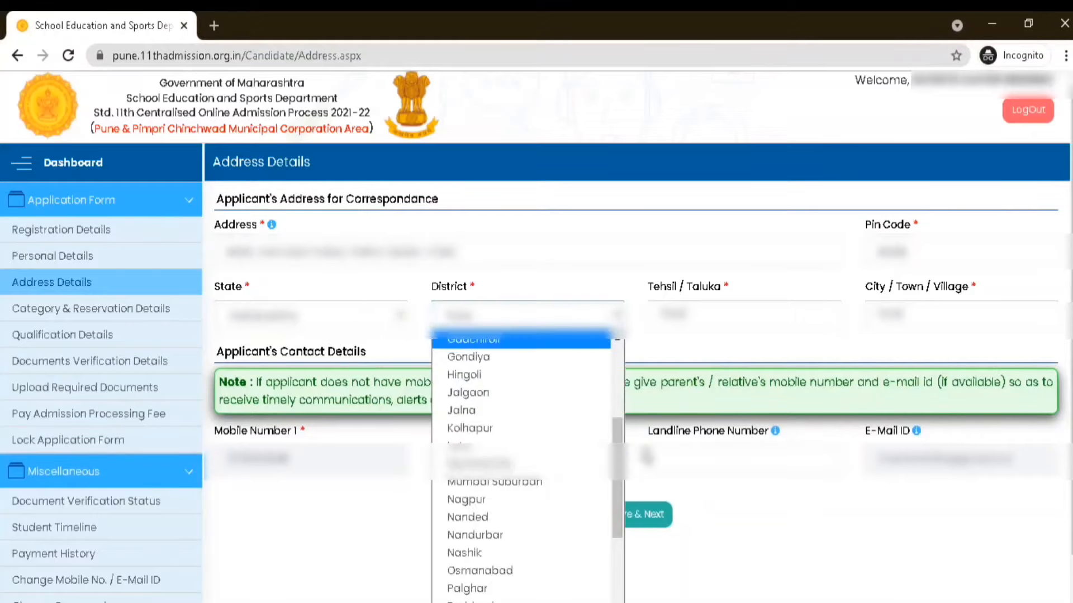
drag(617, 456, 633, 569)
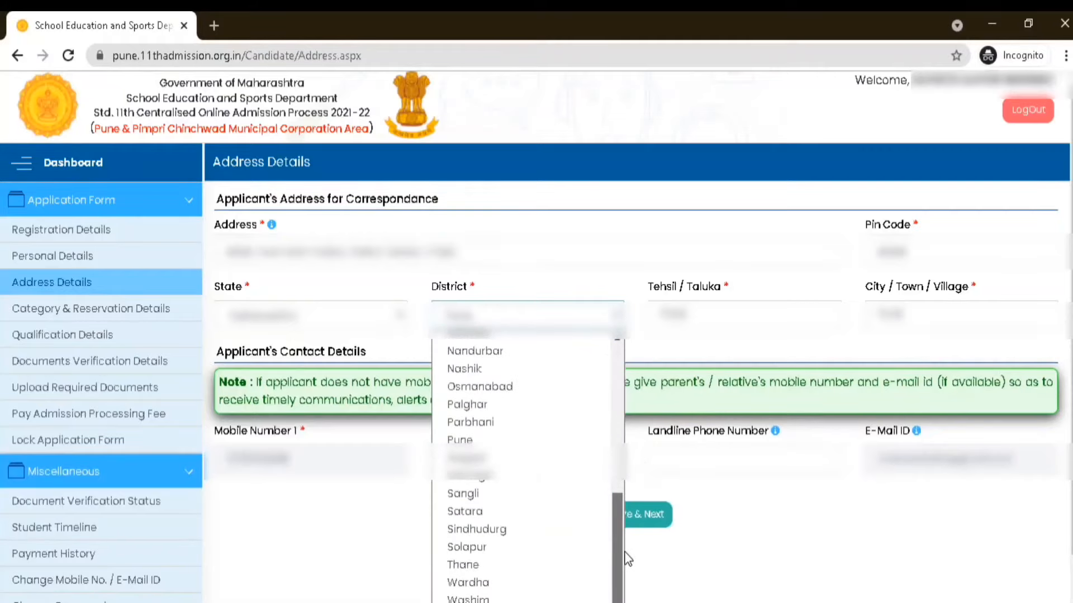
click(487, 441)
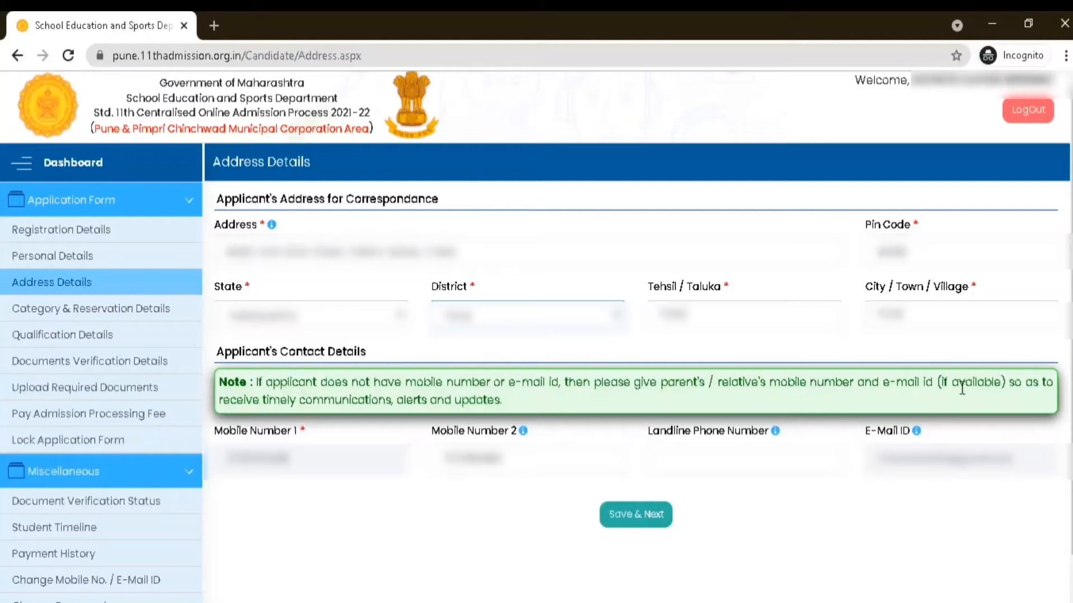
click(633, 522)
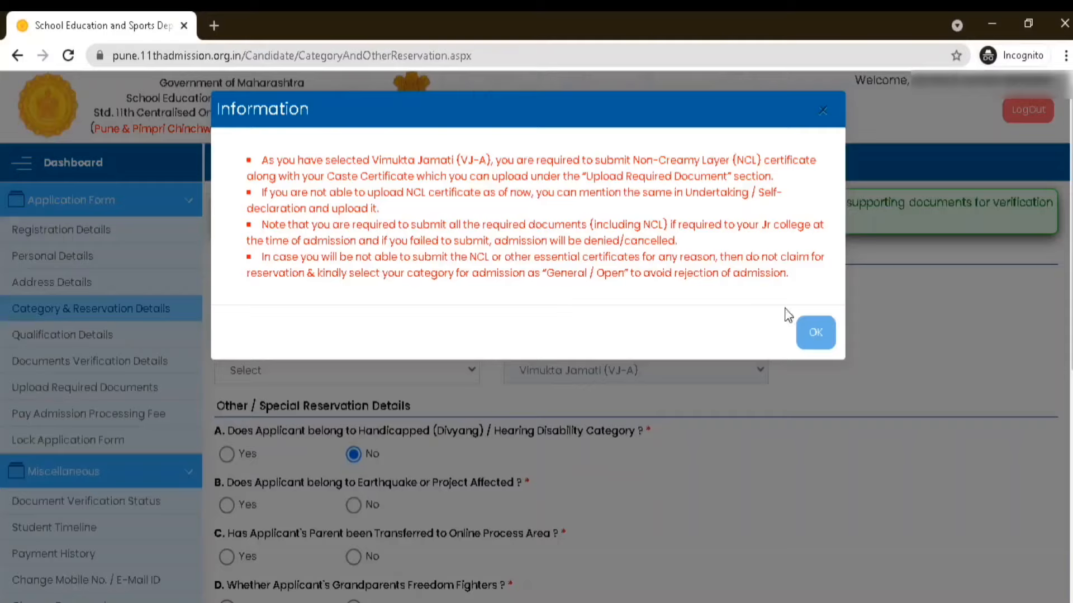
Dismiss the Non-Creamy Layer certificate information and set the applicant's category to General / Open
click(815, 335)
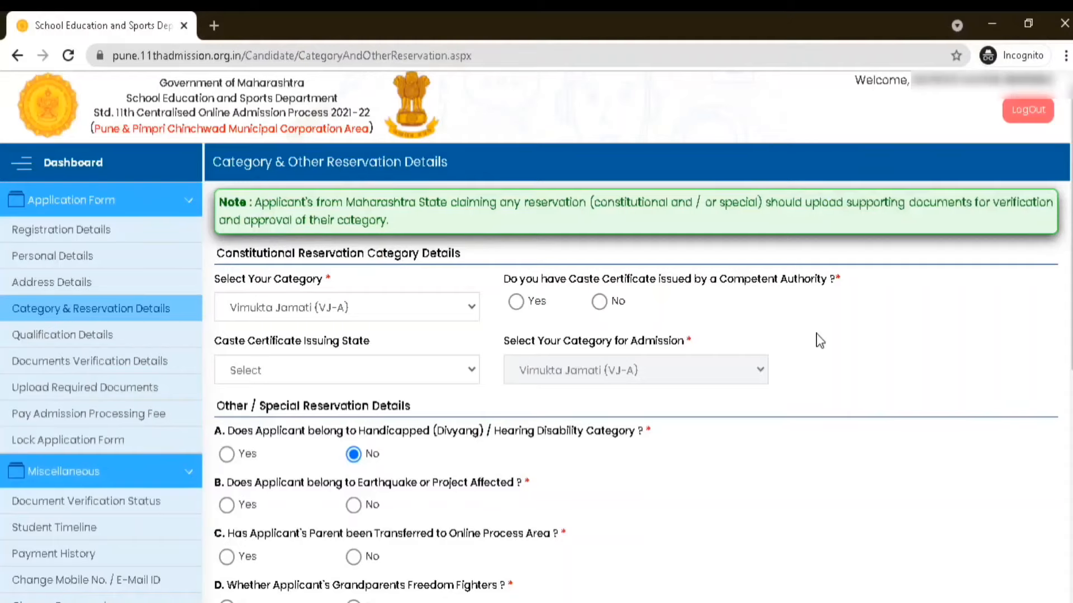
click(472, 308)
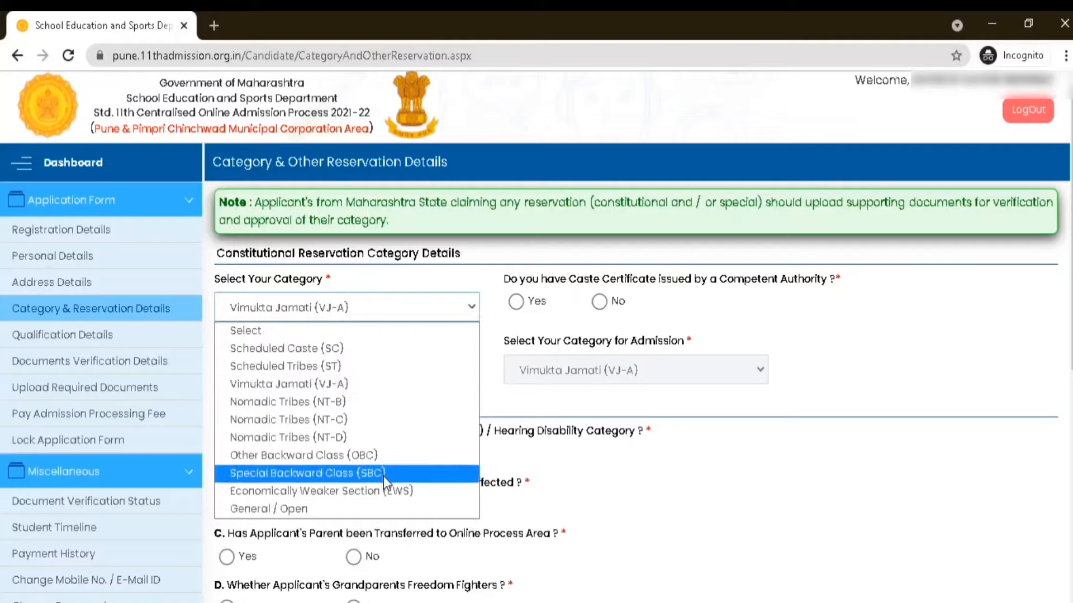
click(318, 509)
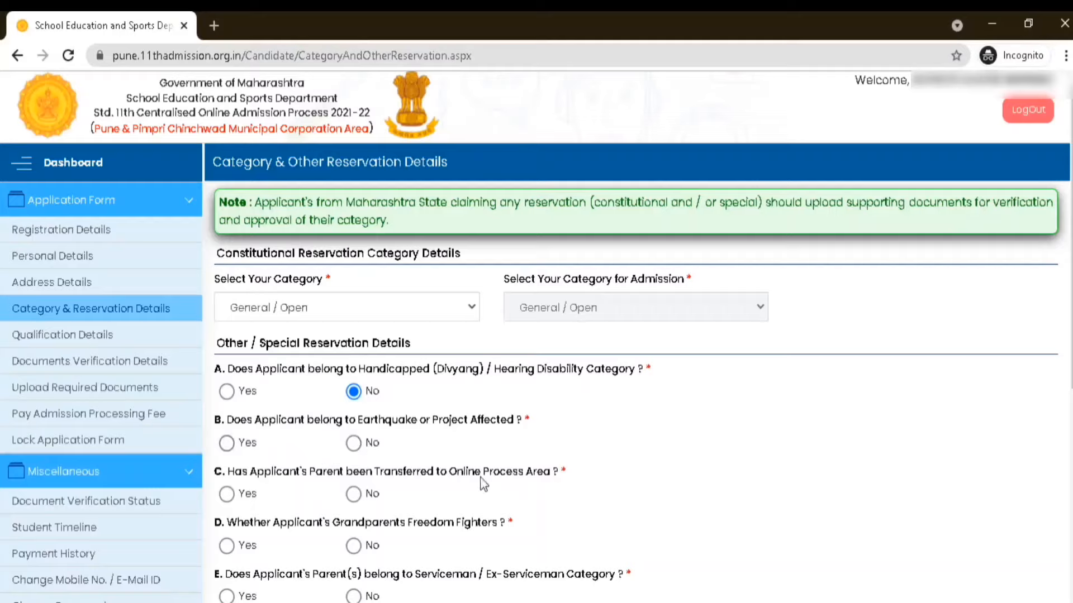
Answer No to special reservation questions B to G, from earthquake or project affected through the orphan quota
click(356, 496)
click(356, 444)
scroll(399, 419, down, 3)
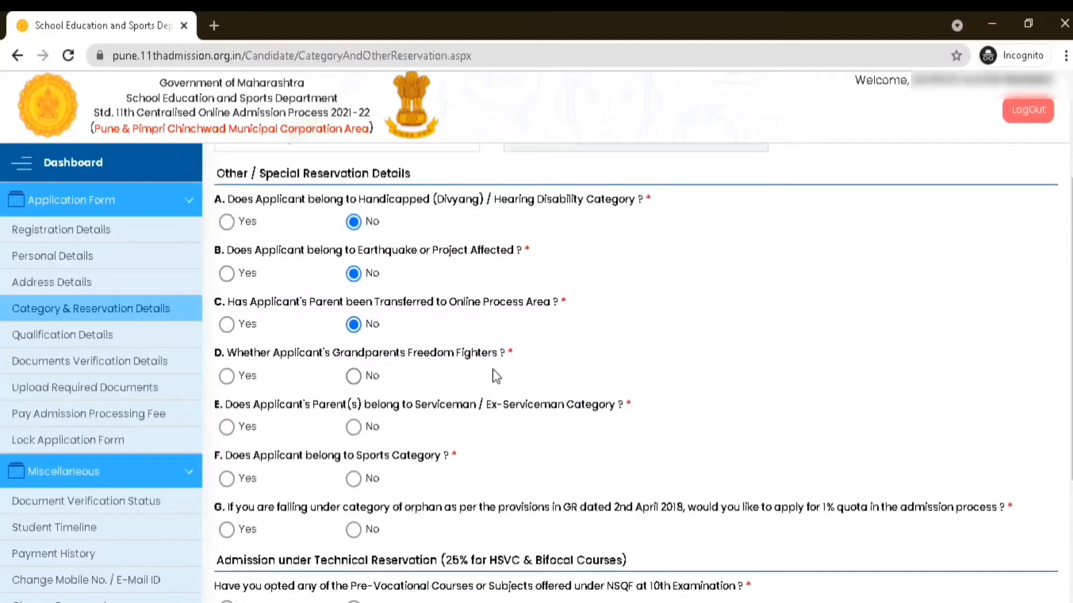
click(355, 376)
click(353, 427)
click(352, 480)
click(354, 529)
scroll(540, 442, down, 3)
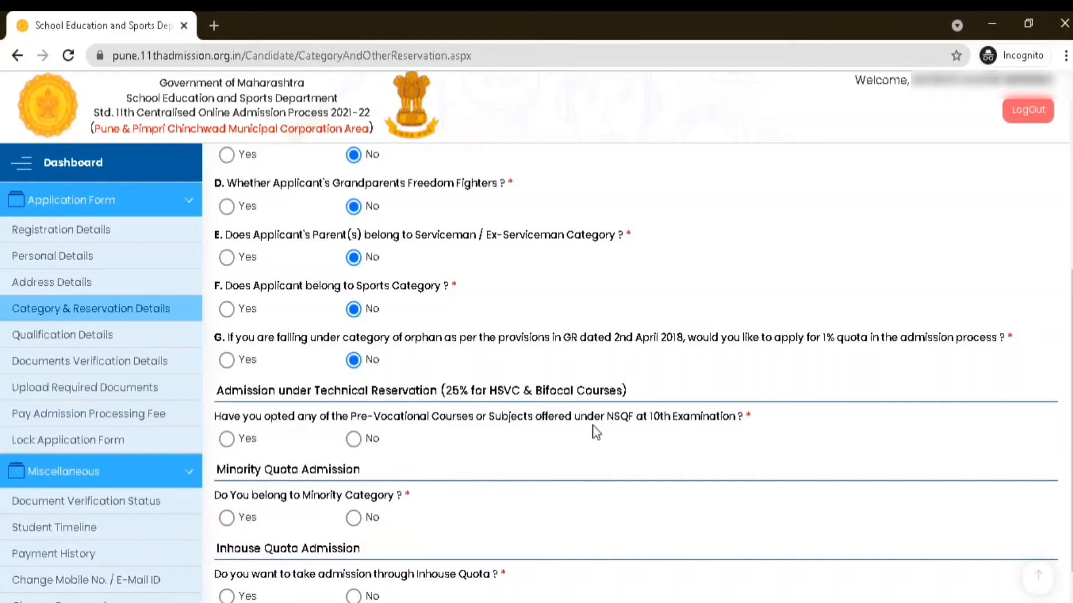
Answer No for pre-vocational courses and minority category, Yes for Inhouse Quota, and save the category and Qualification Details pages
click(354, 439)
click(350, 521)
scroll(534, 466, down, 1)
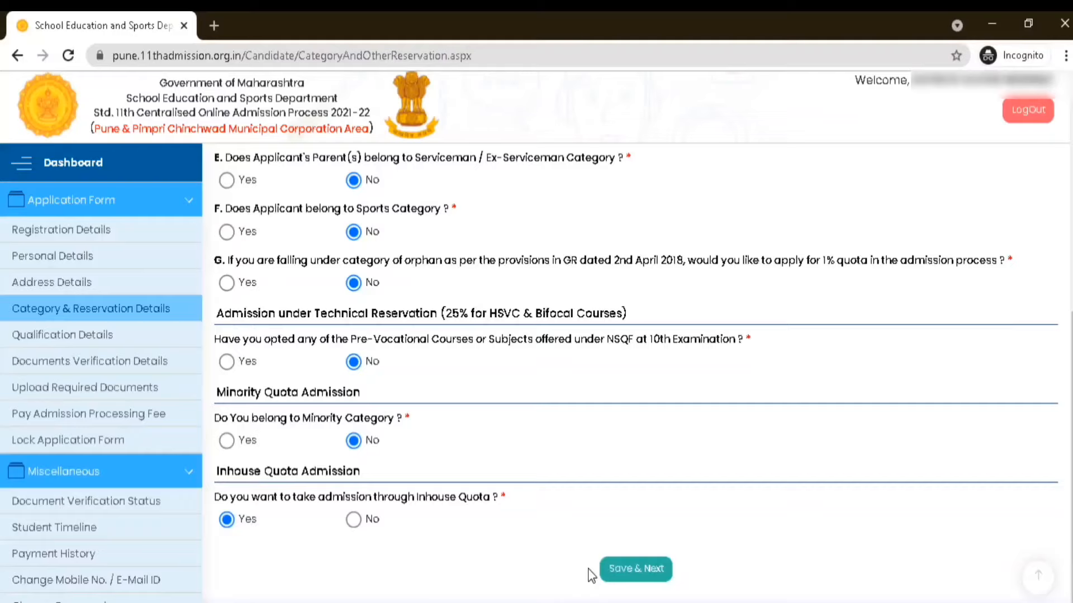
click(628, 577)
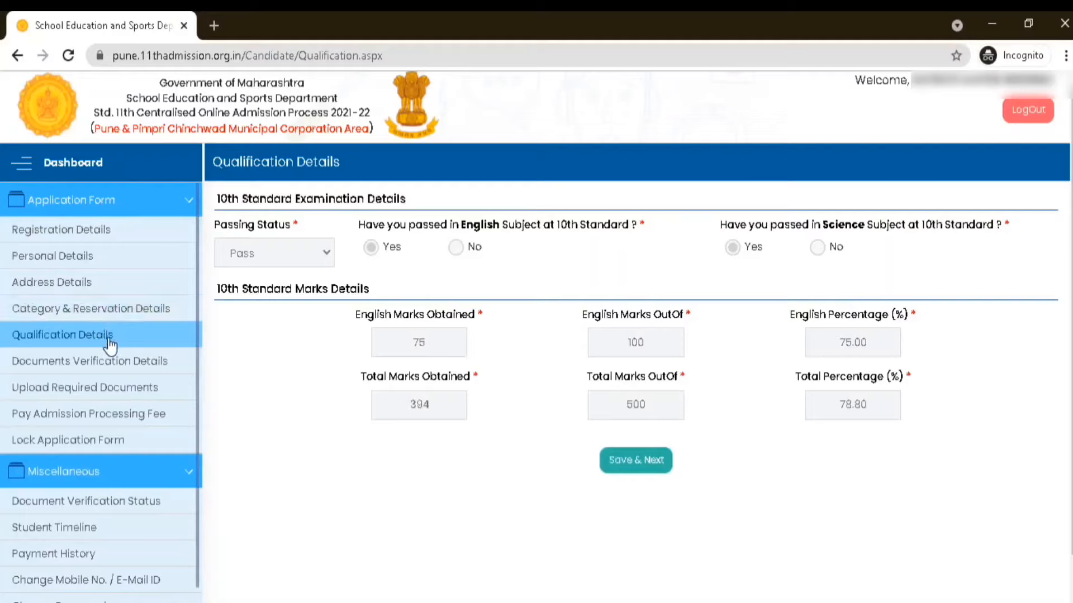
click(653, 475)
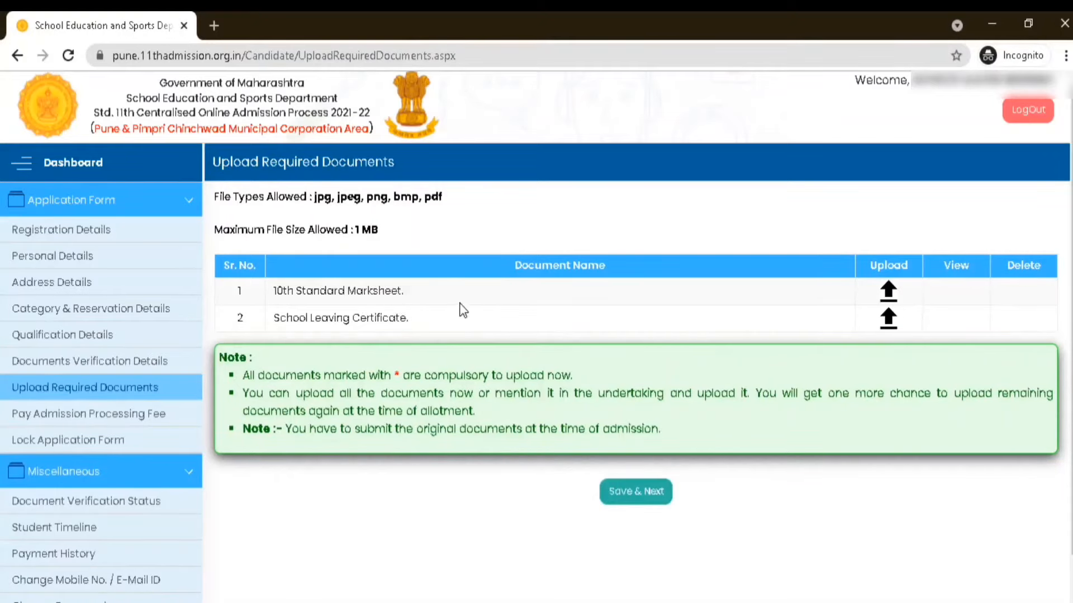
Upload marksheet.jpeg from the upload document folder in C:\temp as the 10th Standard Marksheet and preview the uploaded file
click(888, 292)
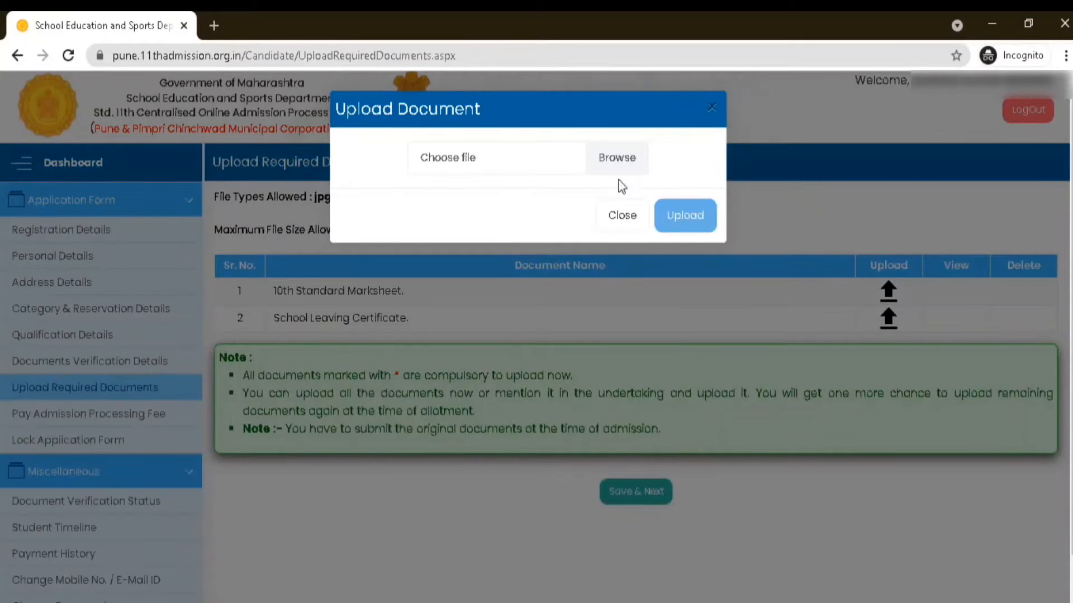
click(616, 162)
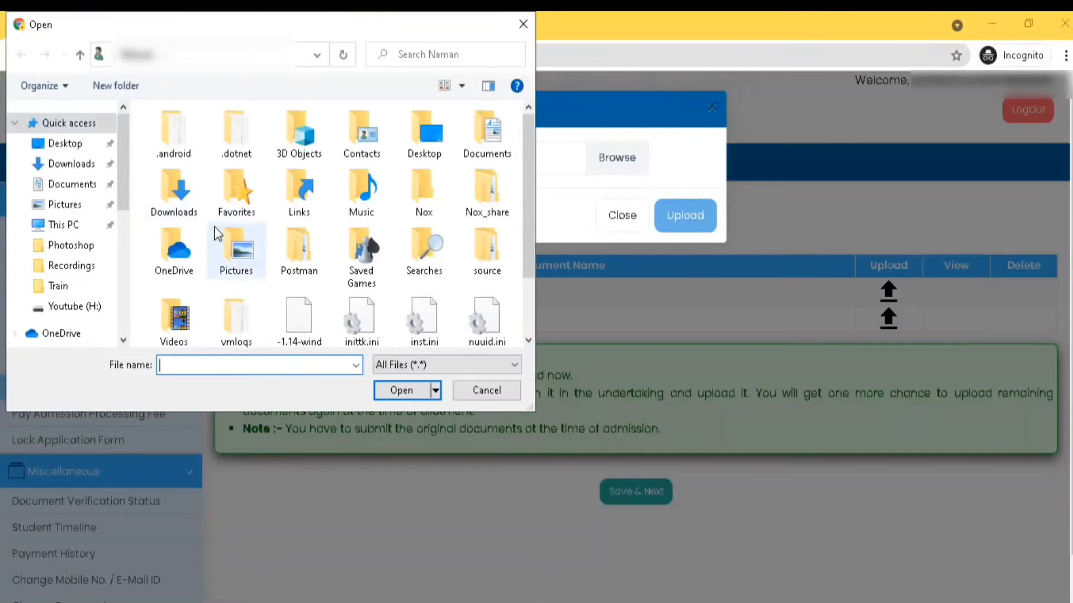
click(88, 224)
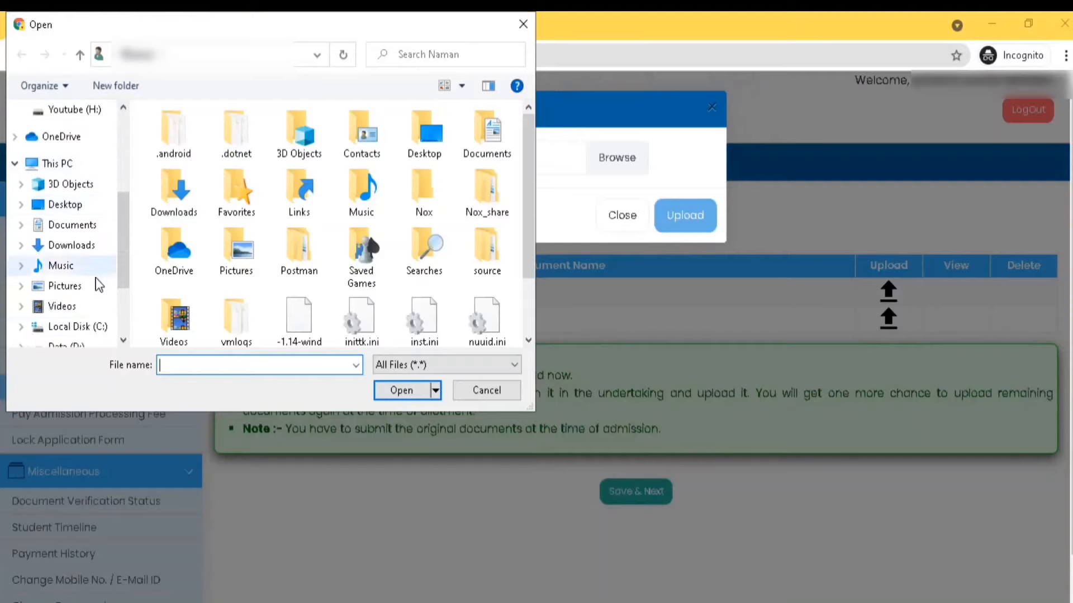
click(68, 327)
double_click(217, 249)
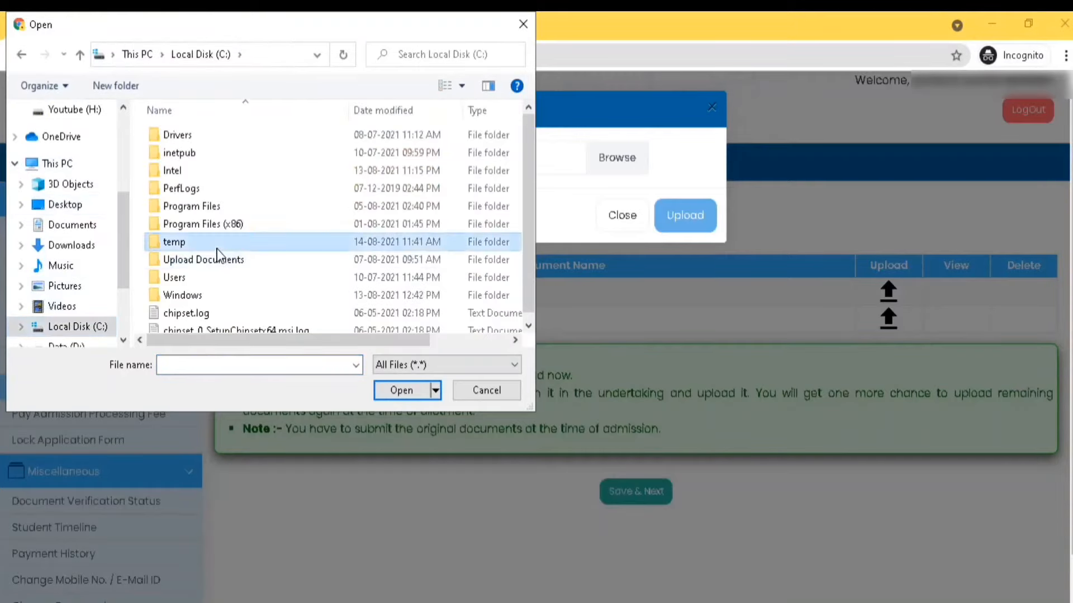
click(200, 139)
double_click(205, 153)
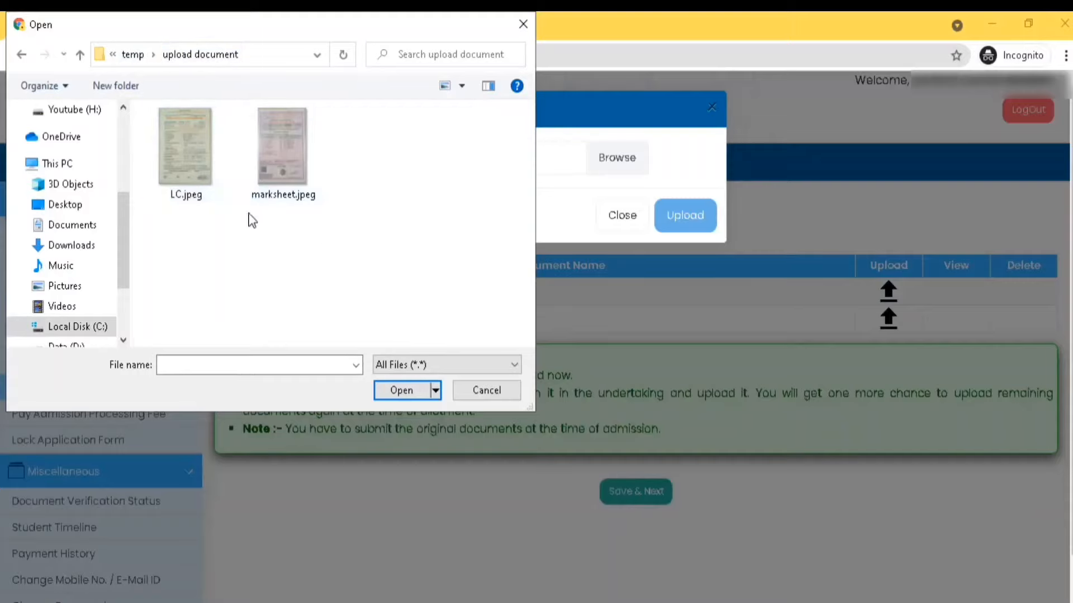
click(286, 170)
click(398, 391)
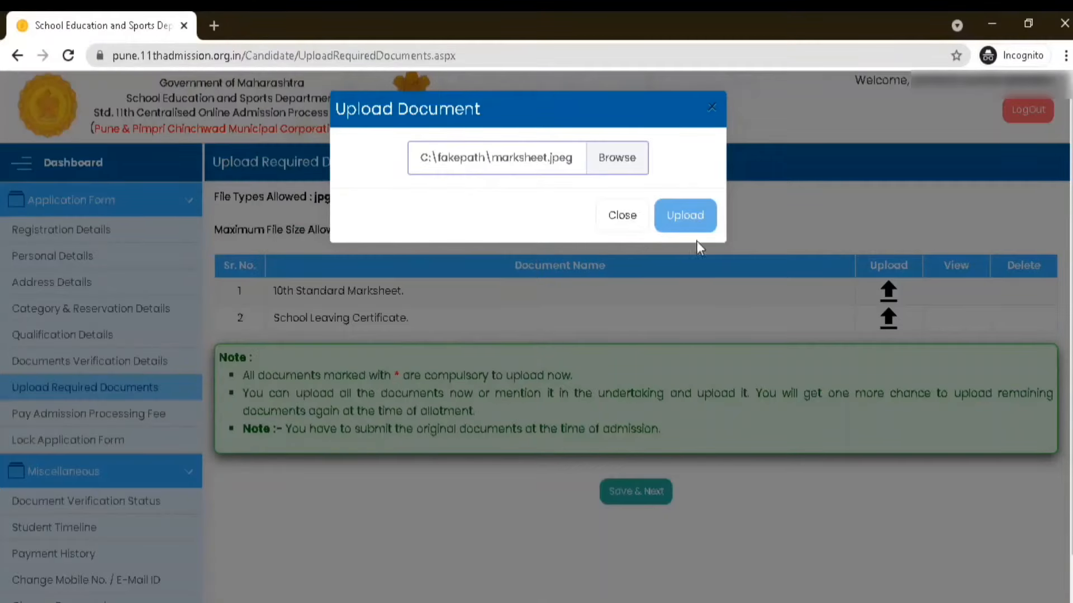
click(686, 219)
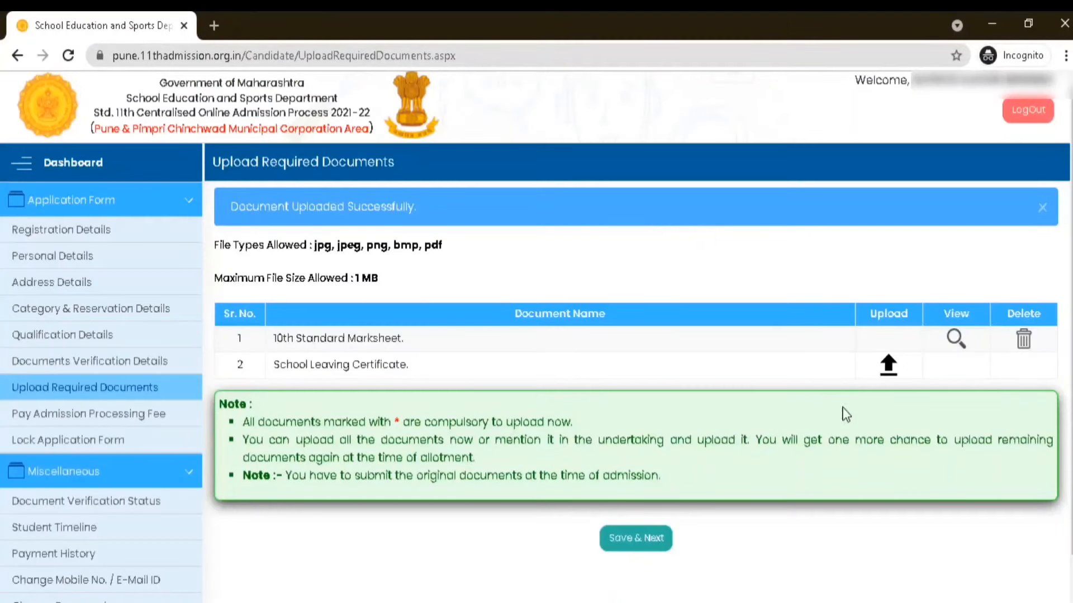
click(956, 339)
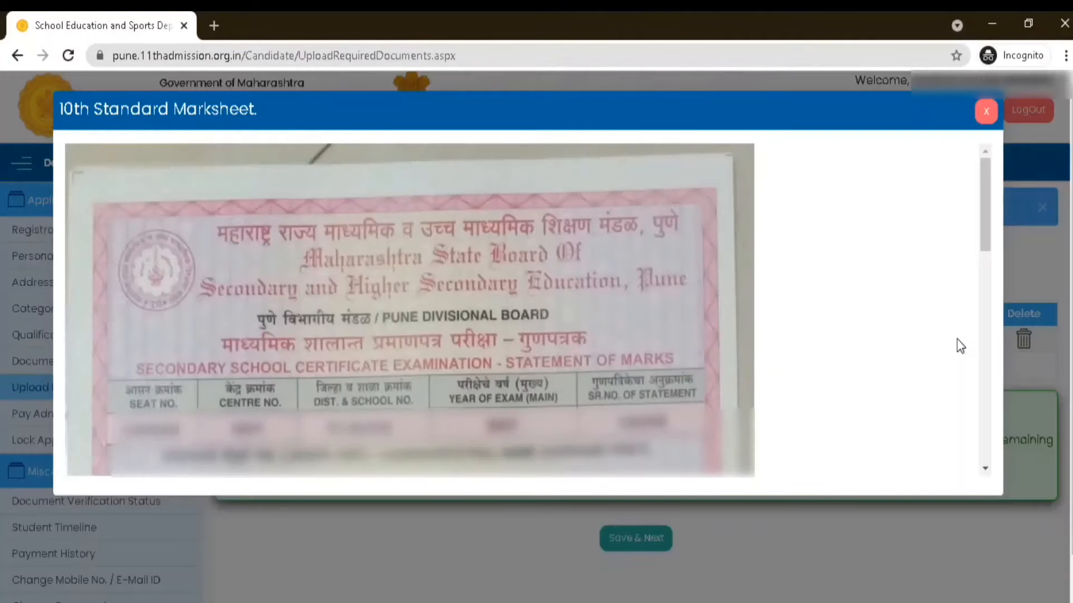
click(985, 112)
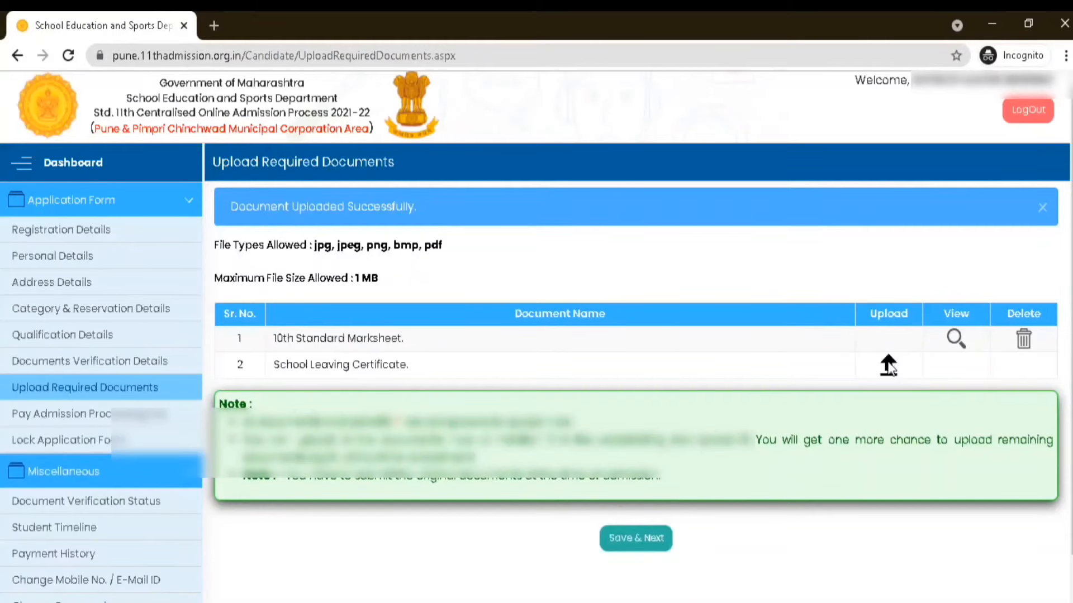
Upload LC.jpeg as the School Leaving Certificate and preview the uploaded file
click(888, 366)
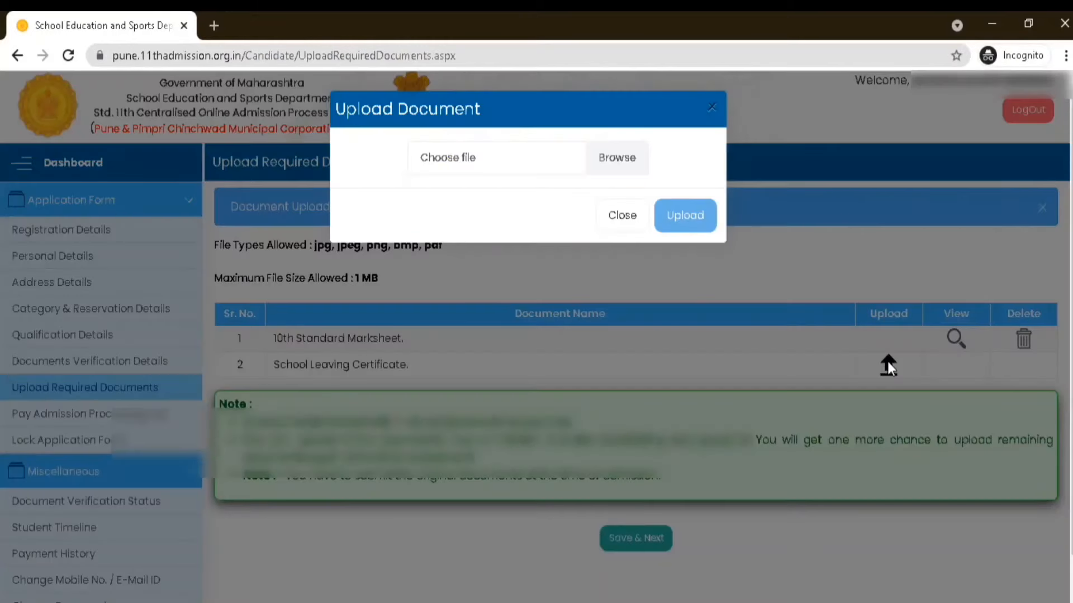
click(609, 161)
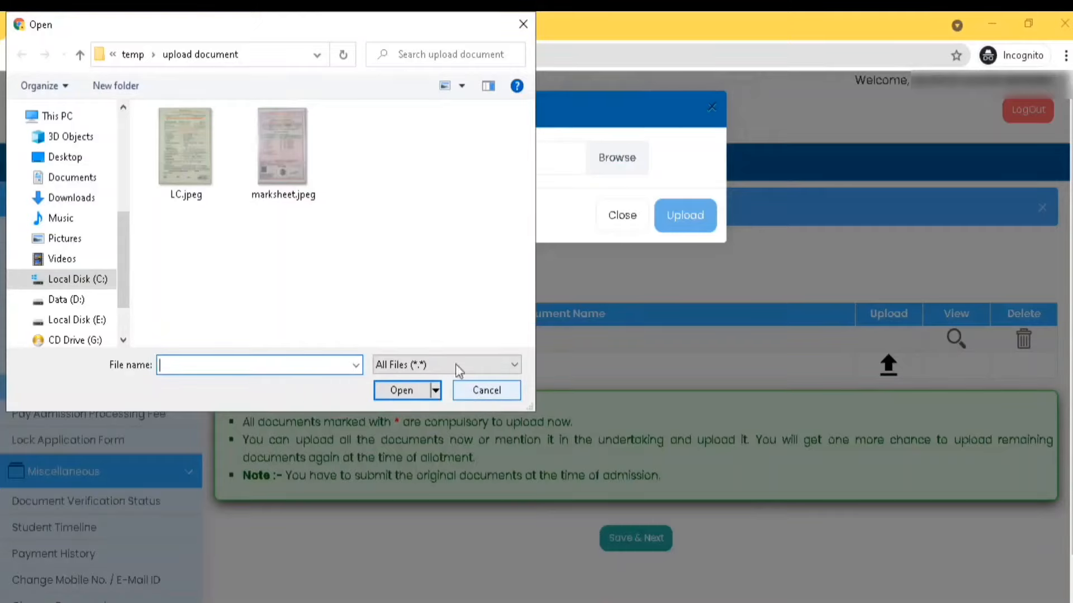
click(191, 145)
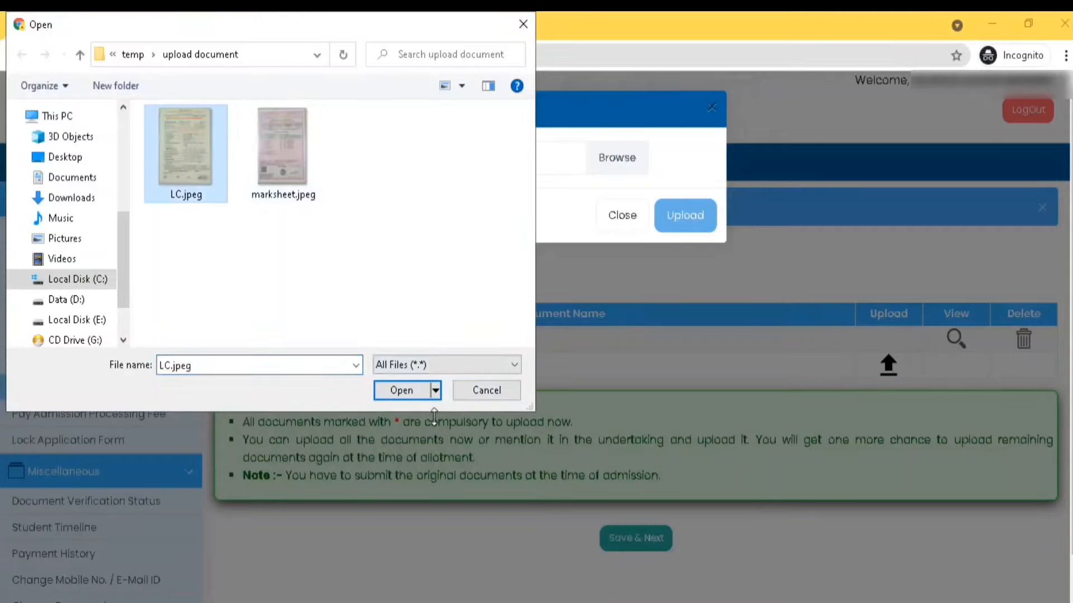
click(411, 391)
click(411, 390)
click(689, 219)
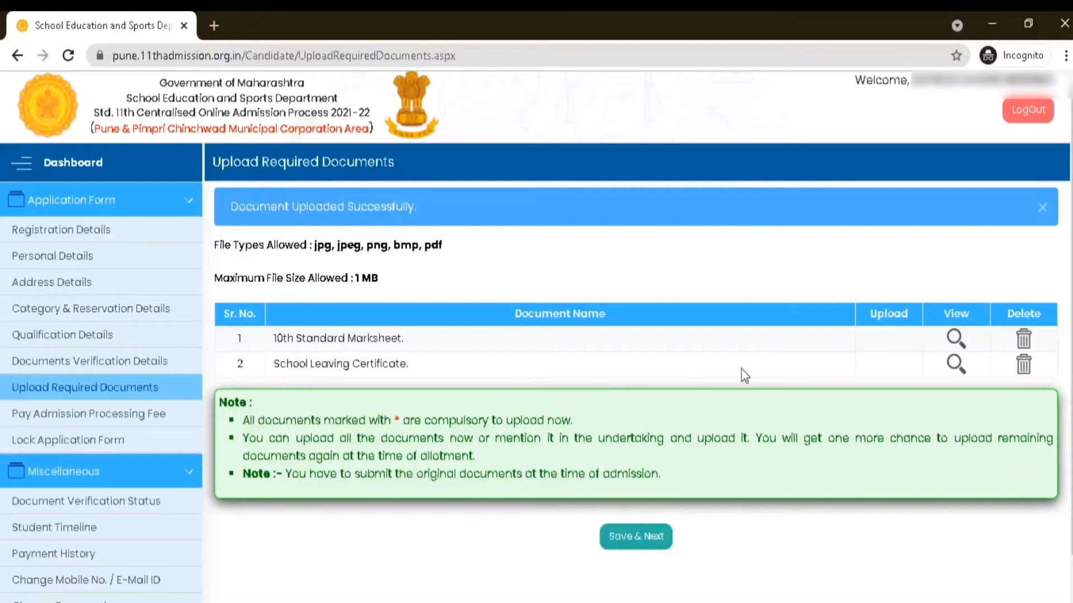
click(957, 364)
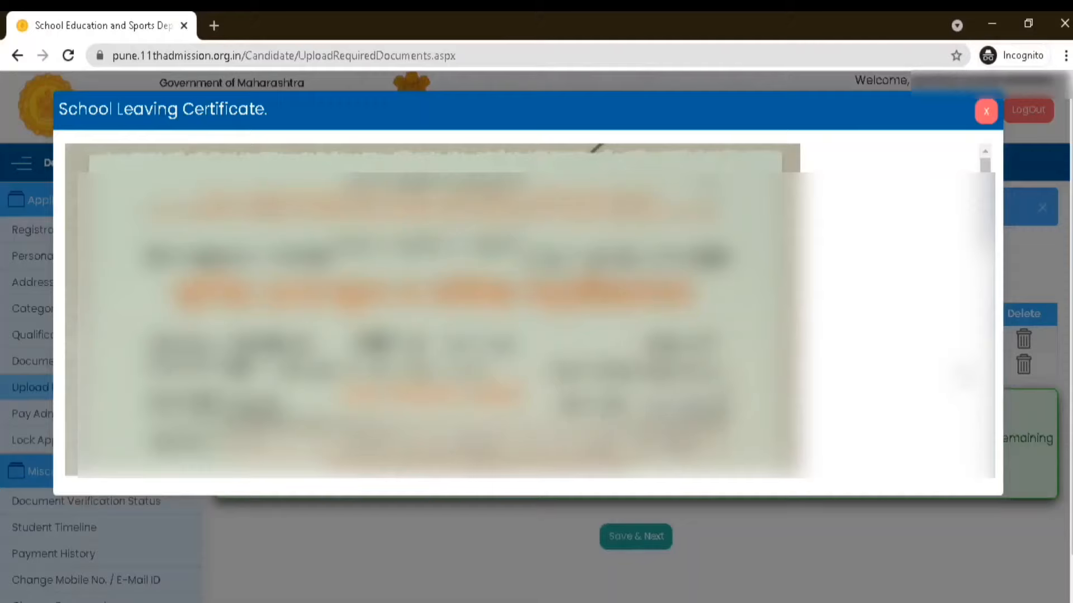
click(982, 114)
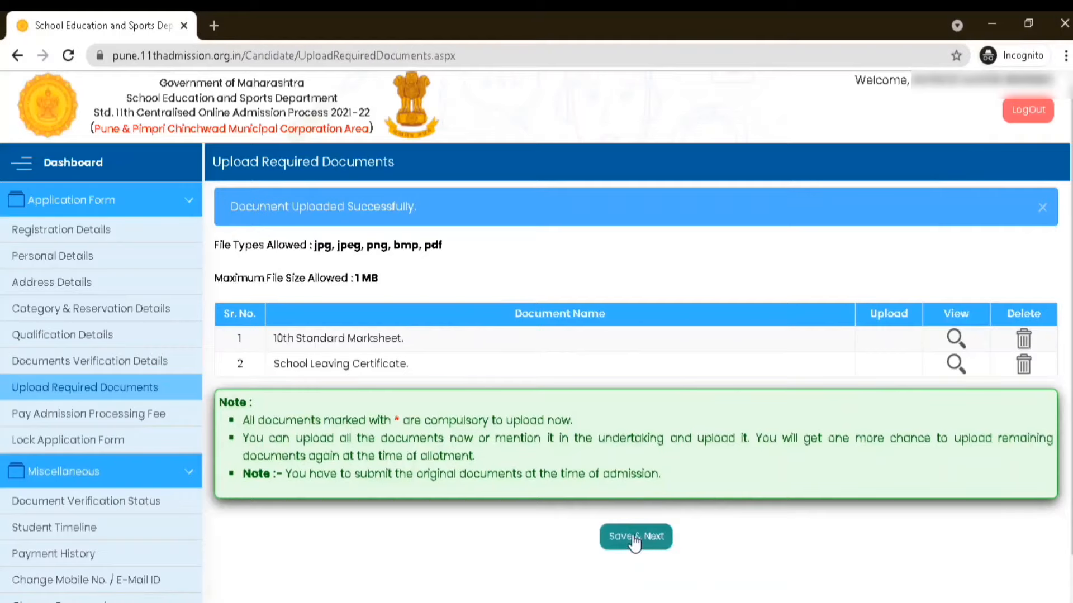
Save the uploaded documents and proceed to the payment gateway with Online as the admission processing fee's payment mode
click(635, 537)
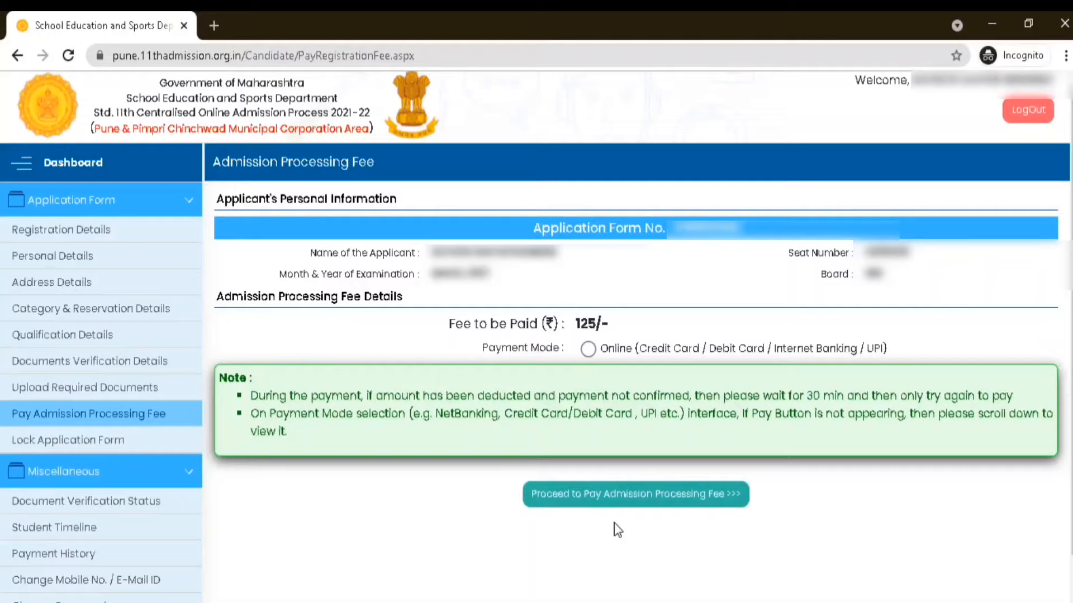
click(589, 354)
click(629, 495)
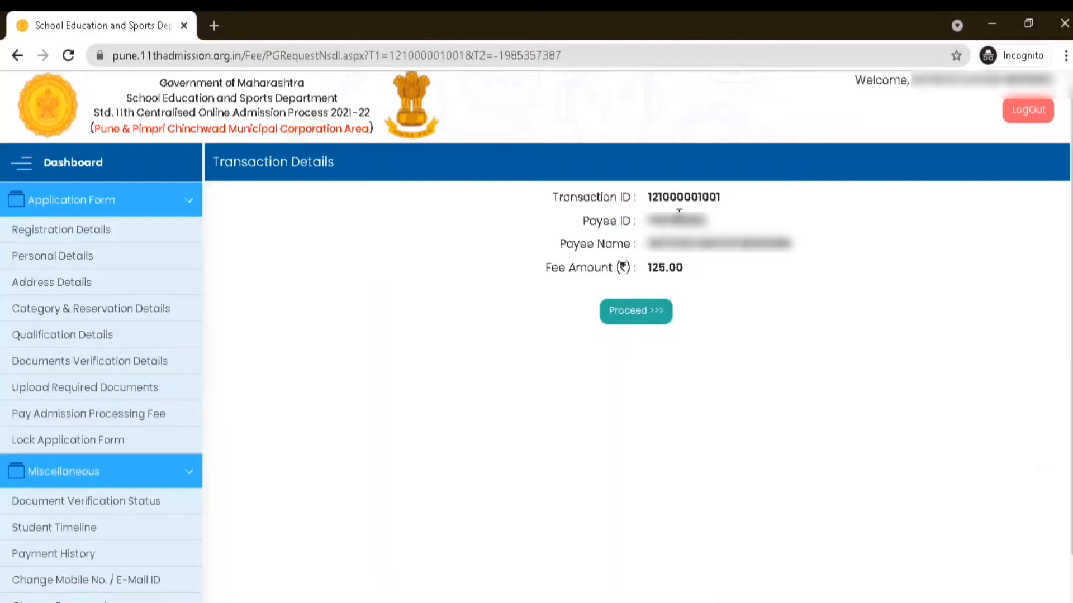
click(642, 317)
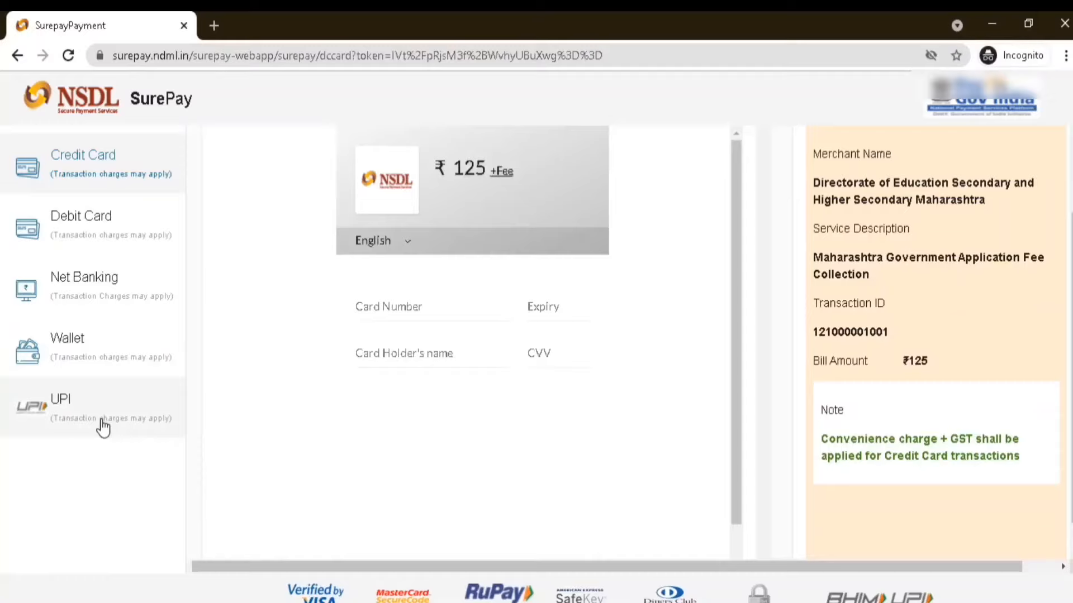
Choose Net Banking with HDFC Bank for the fee payment and continue past the fees breakup to the bank's login page
click(120, 296)
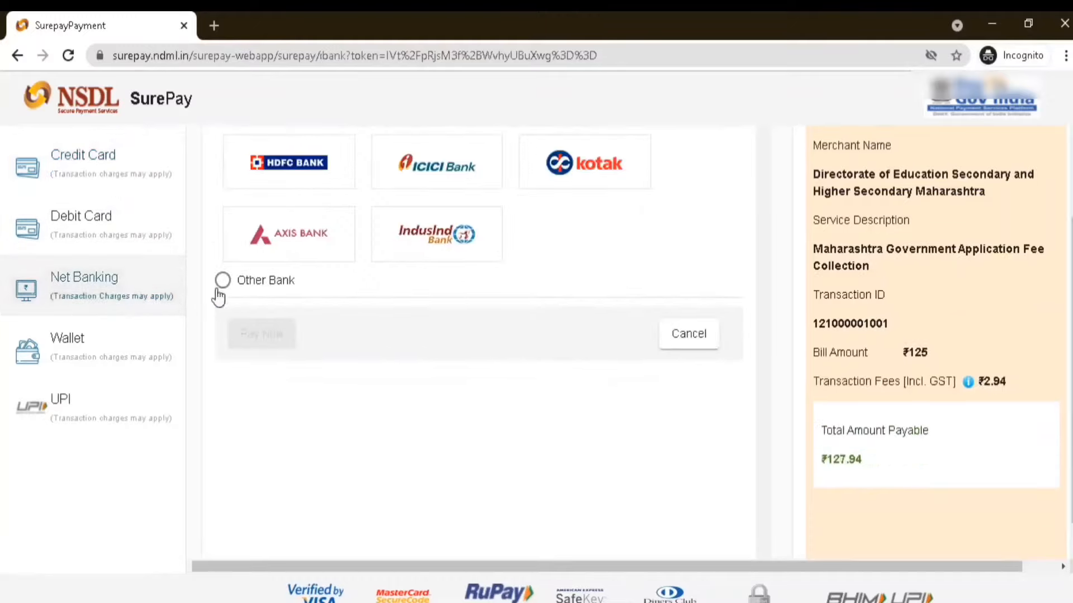
click(243, 168)
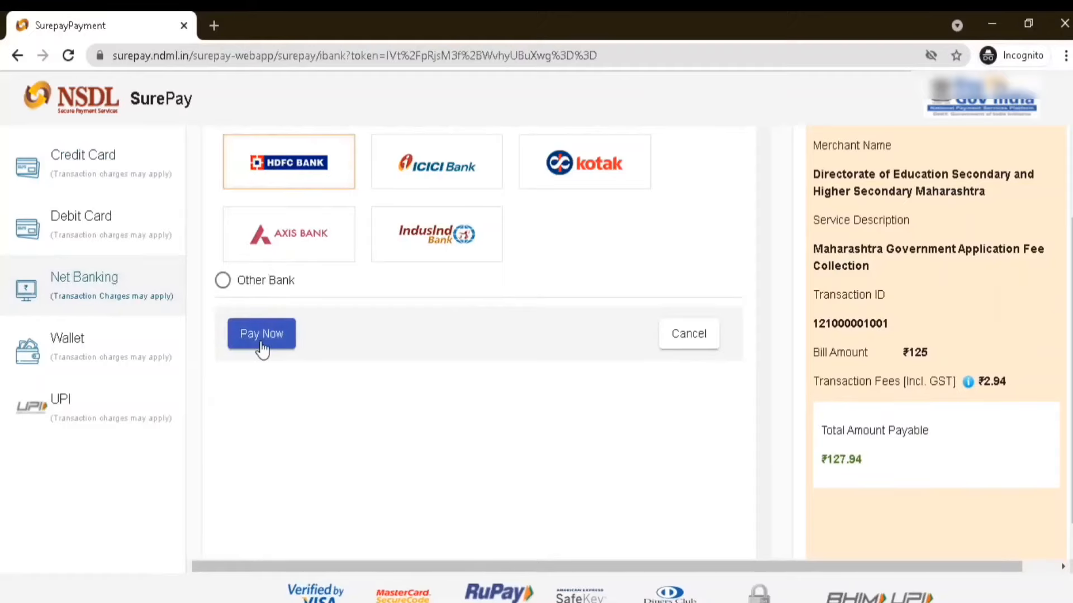
click(264, 338)
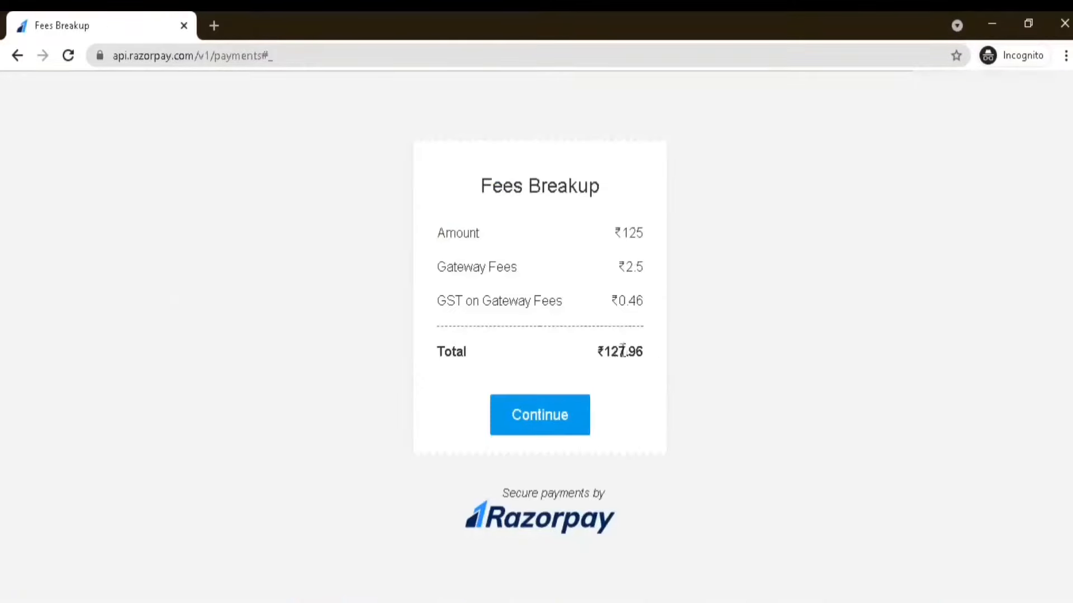
click(535, 419)
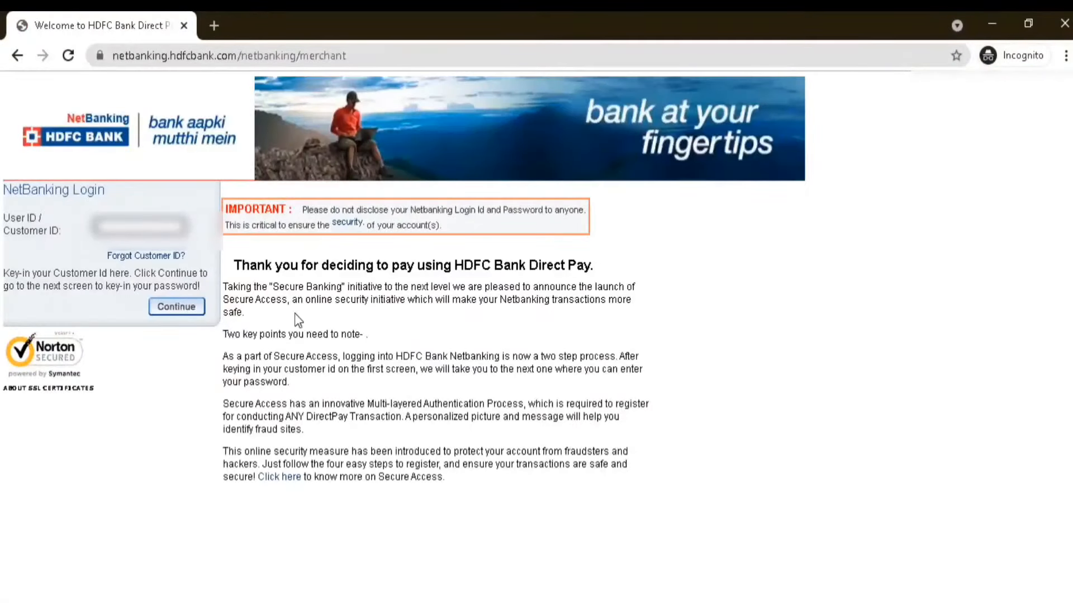
Enter the NetBanking login credentials, including the account password, and submit them to pay the admission processing fee
text(*******)
key(Return)
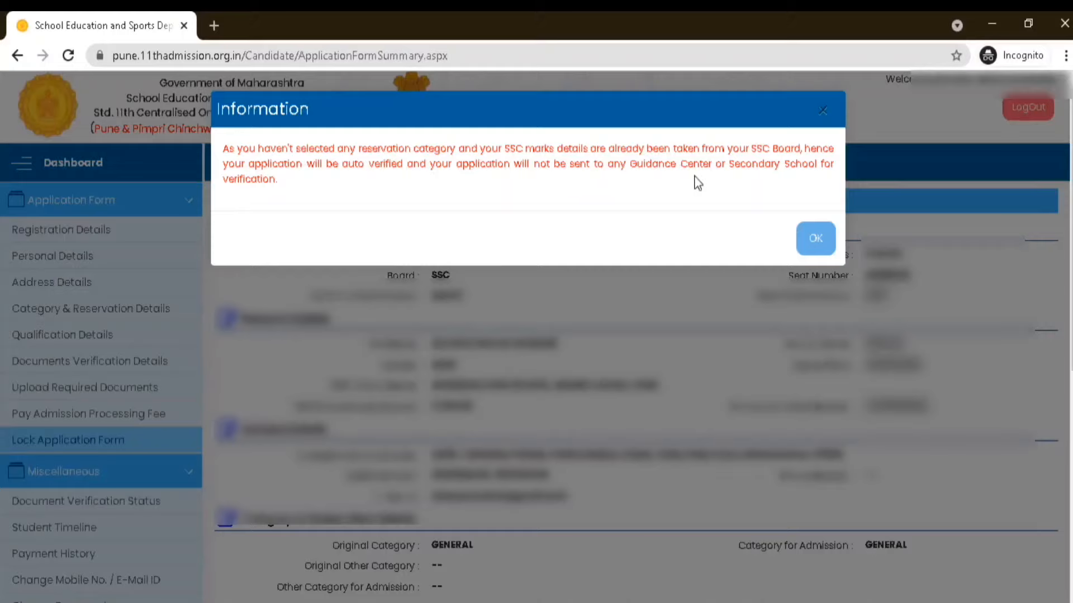
Dismiss the auto-verification information and review the category and Inhouse Quota answers in the application form summary
click(816, 239)
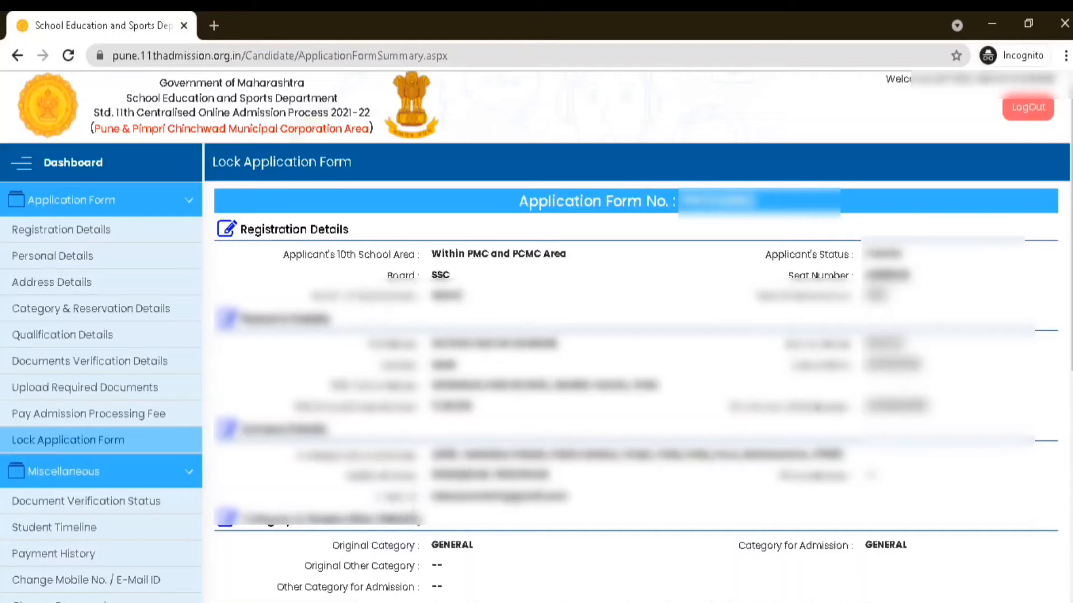
scroll(906, 590, down, 5)
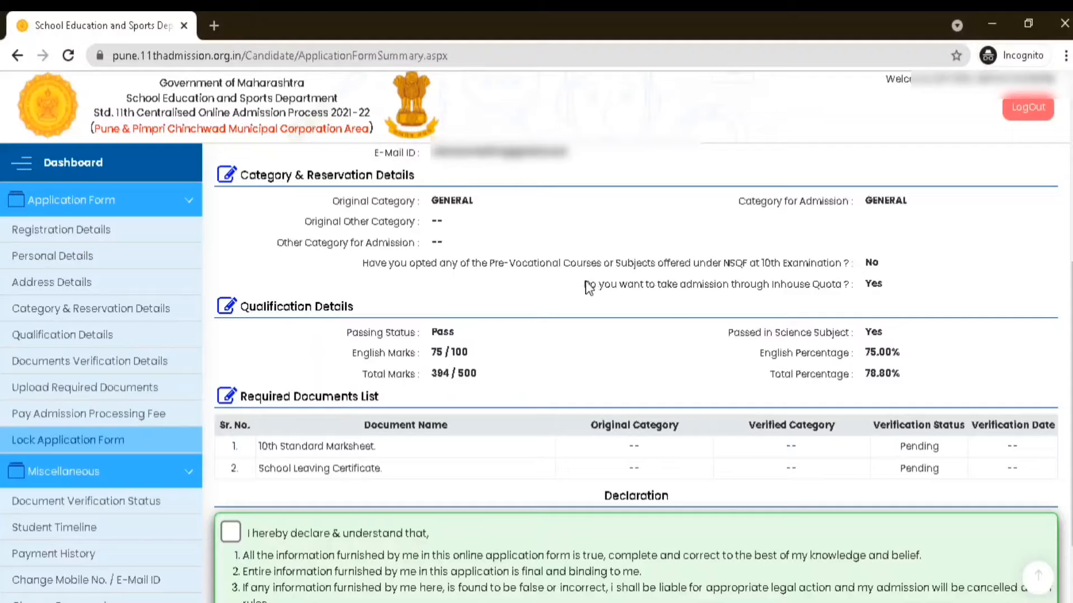
drag(585, 286, 872, 279)
drag(866, 201, 895, 202)
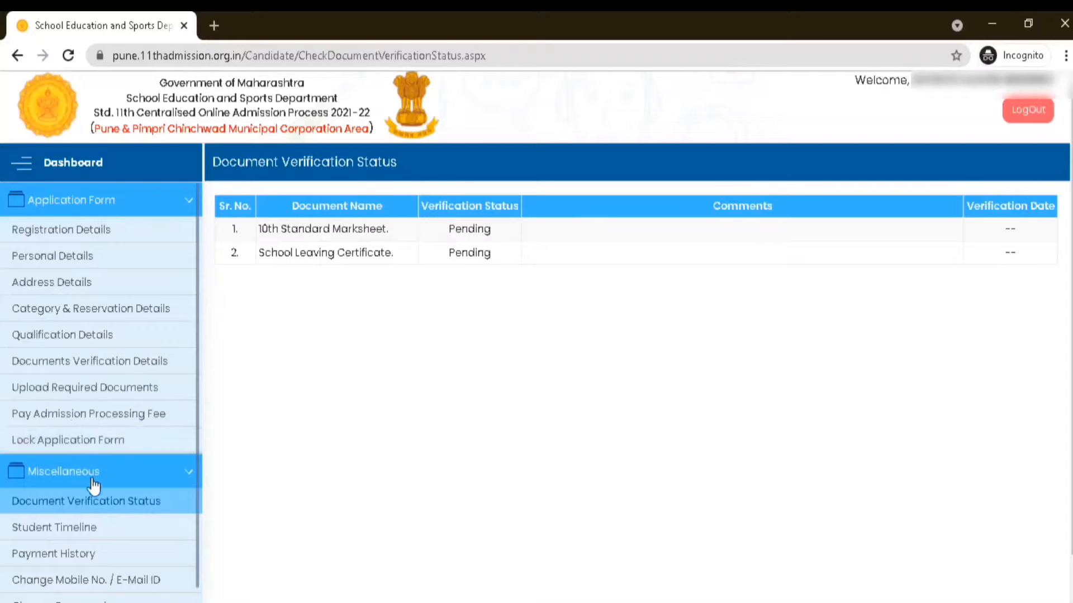
Open the payment history and examine all columns of the admission processing fee transaction
scroll(104, 489, down, 1)
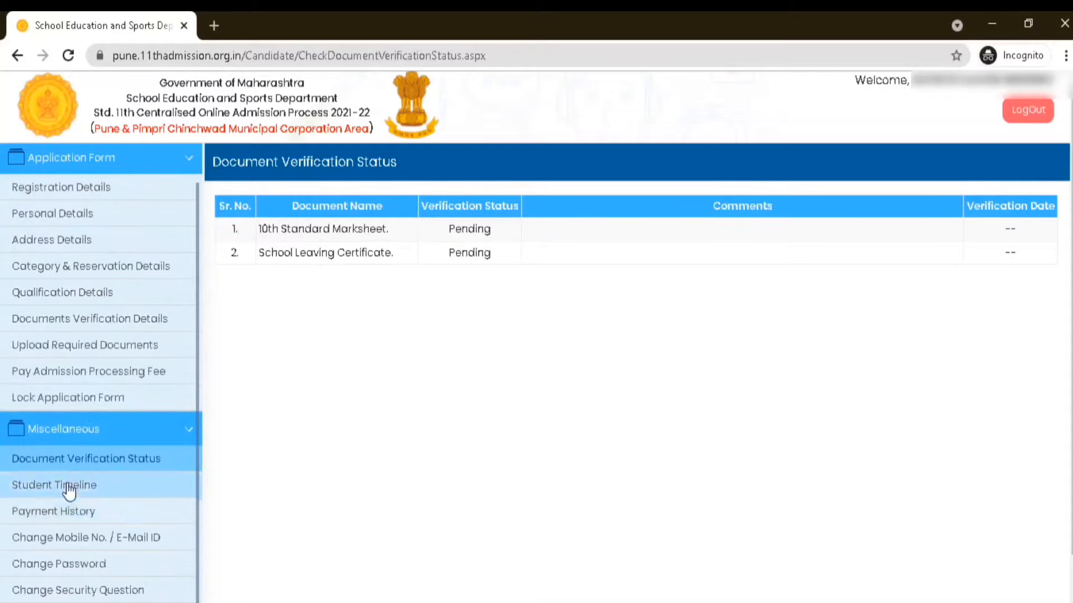
click(75, 511)
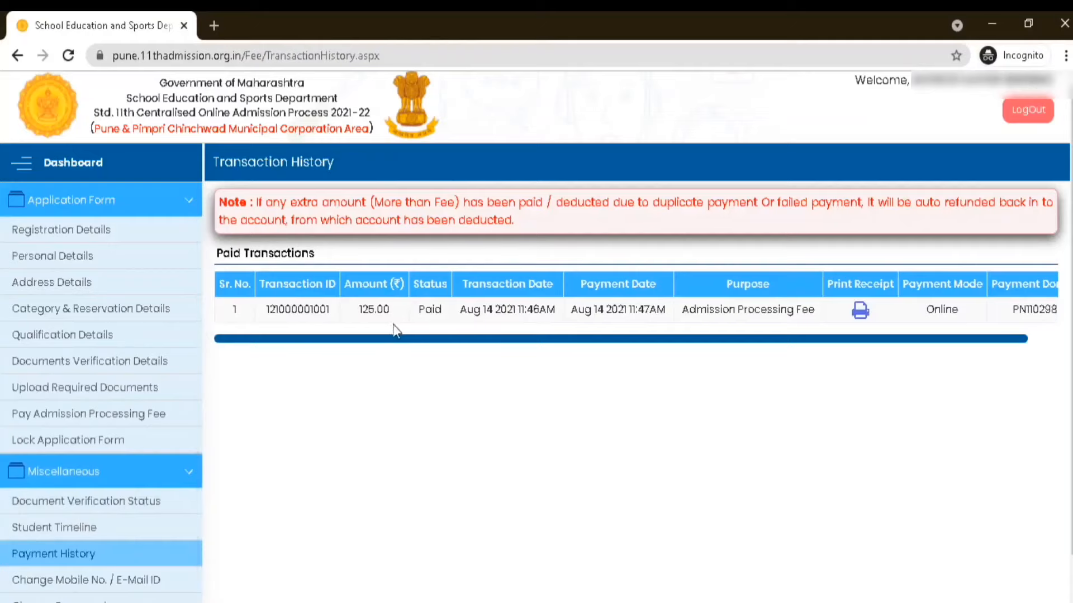
drag(604, 341, 814, 390)
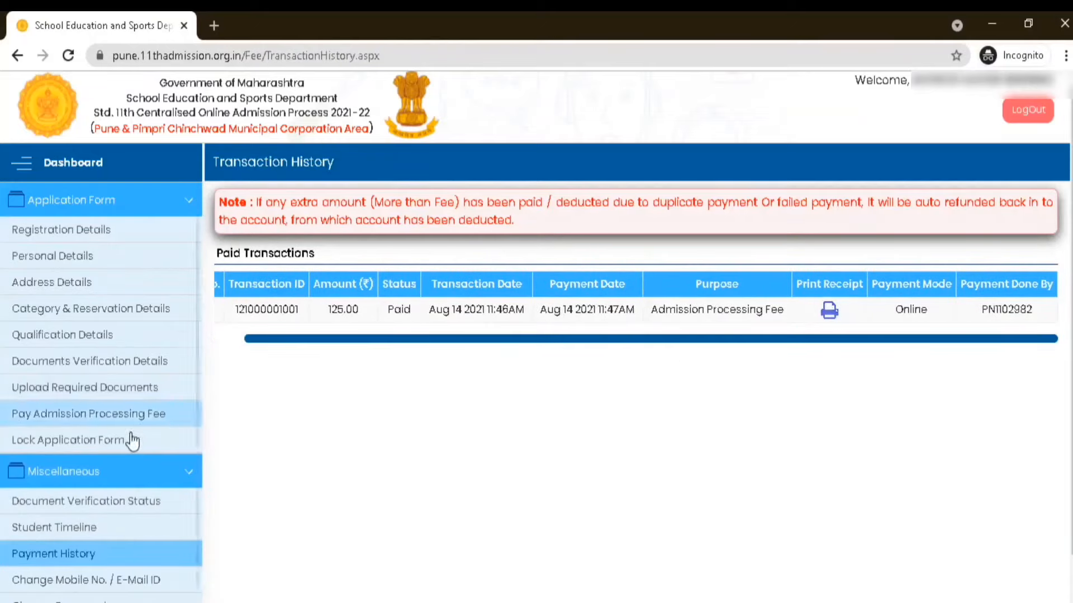
Return to the Lock Application Form page and dismiss the auto-verification information
scroll(168, 435, down, 1)
click(69, 395)
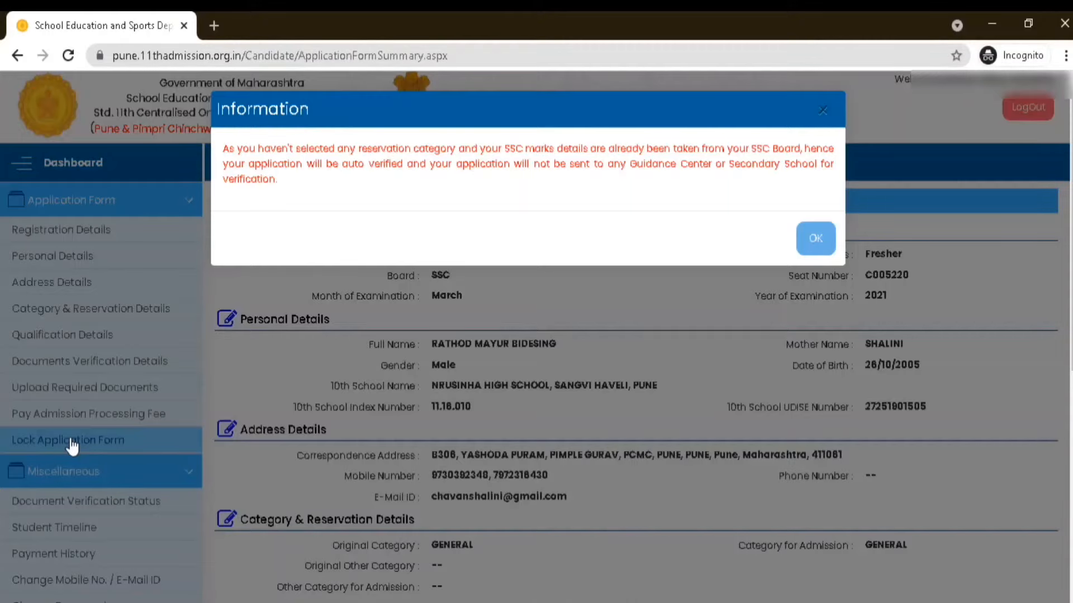
click(817, 239)
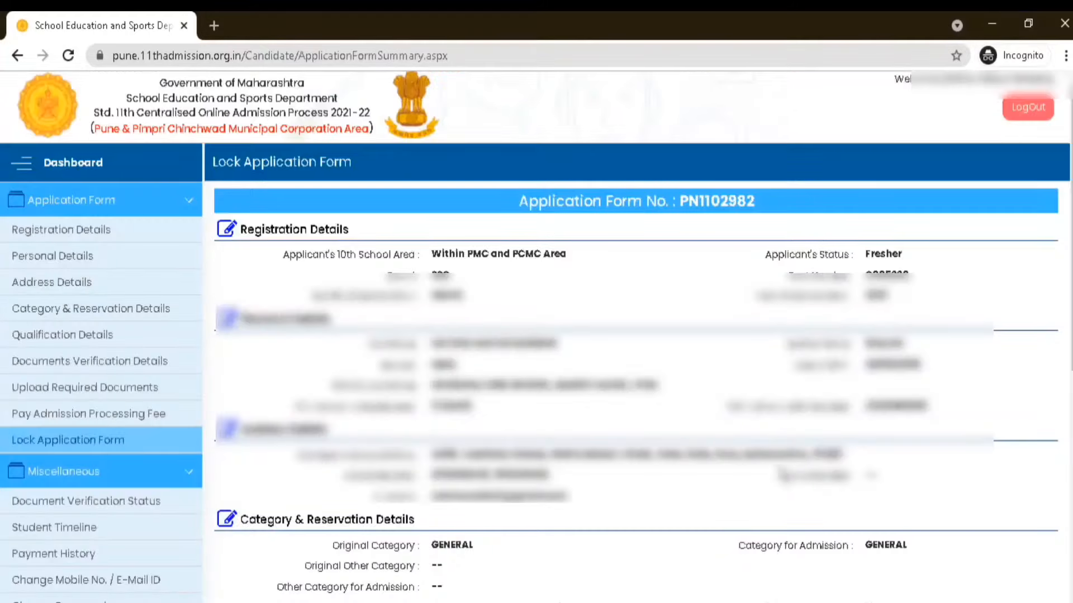